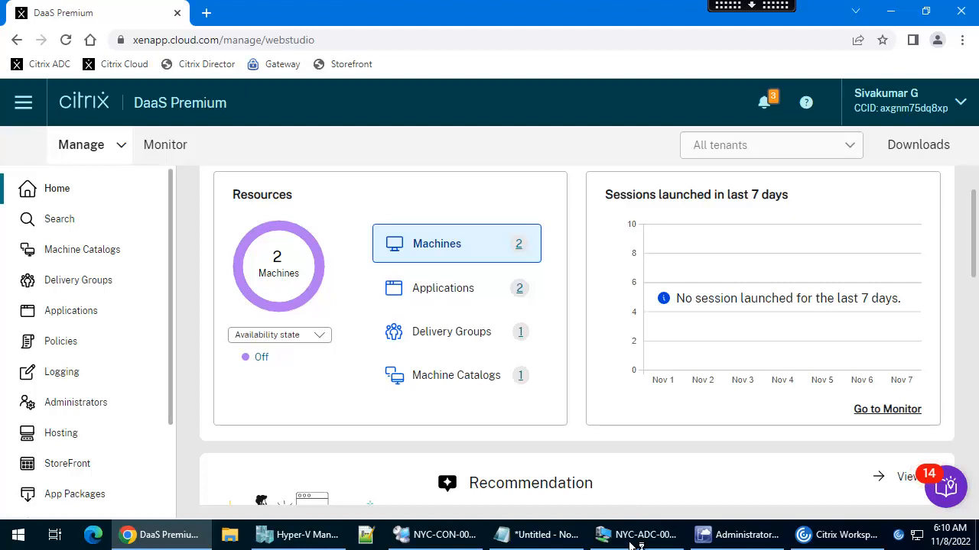
Close the NYC-ADC-001 virtual machine connection and check the power state of NYC-SRV-MST in Hyper-V Manager
click(635, 535)
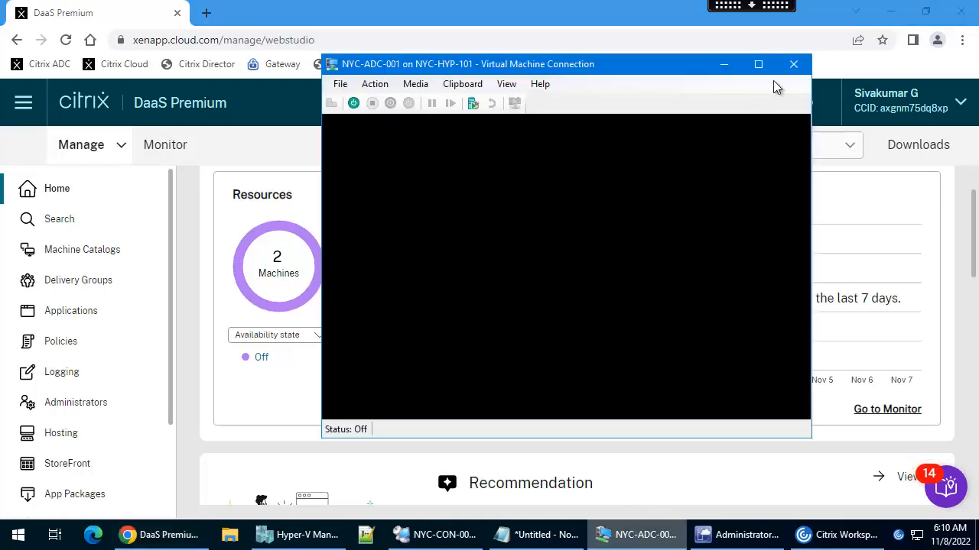
click(793, 64)
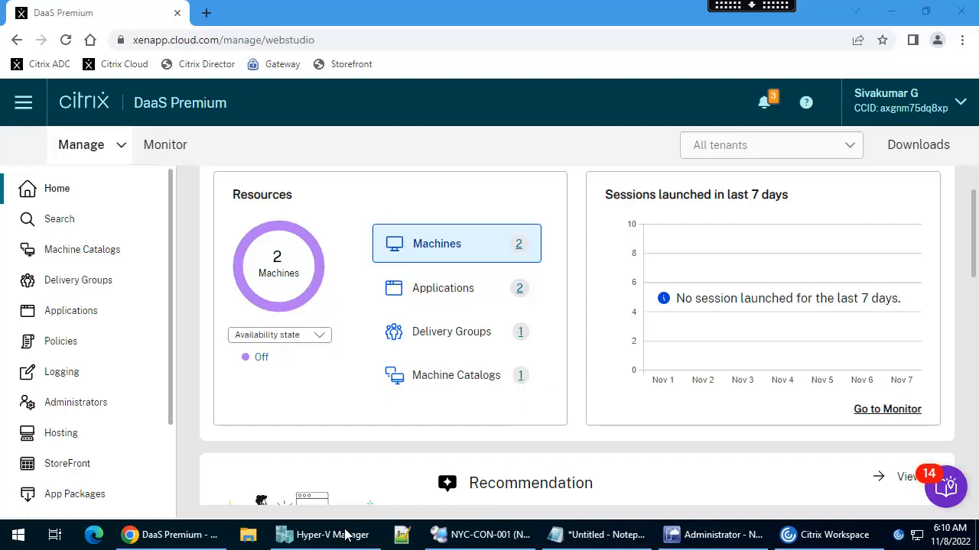
mouse_move(344, 535)
click(342, 456)
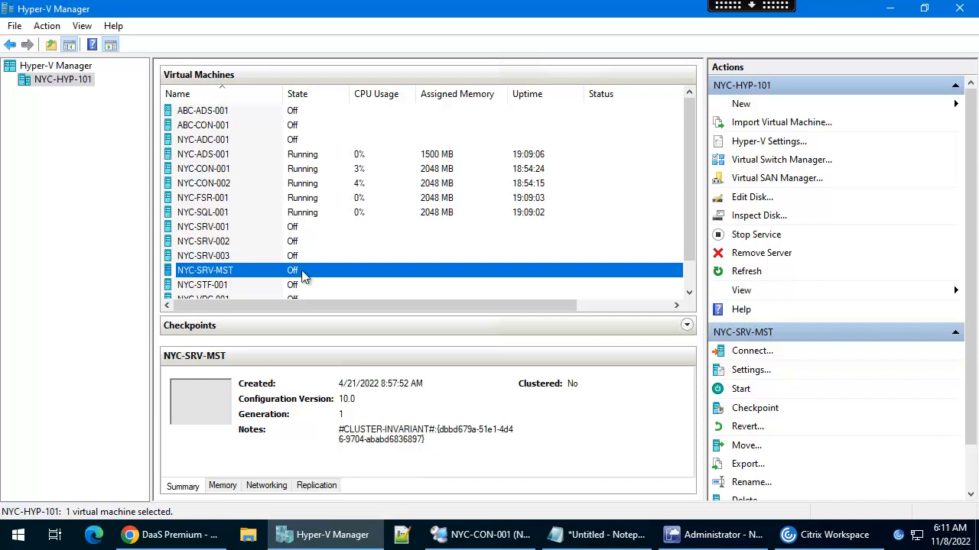
click(893, 10)
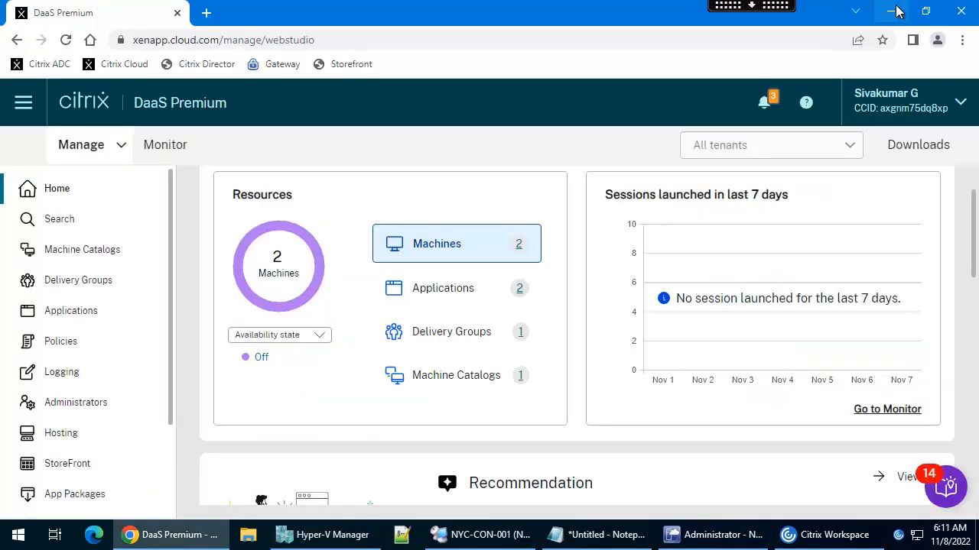
Start a new machine catalog with Multi-session OS, power-managed machines and Citrix Machine Creation Services (MCS) deployment
click(90, 252)
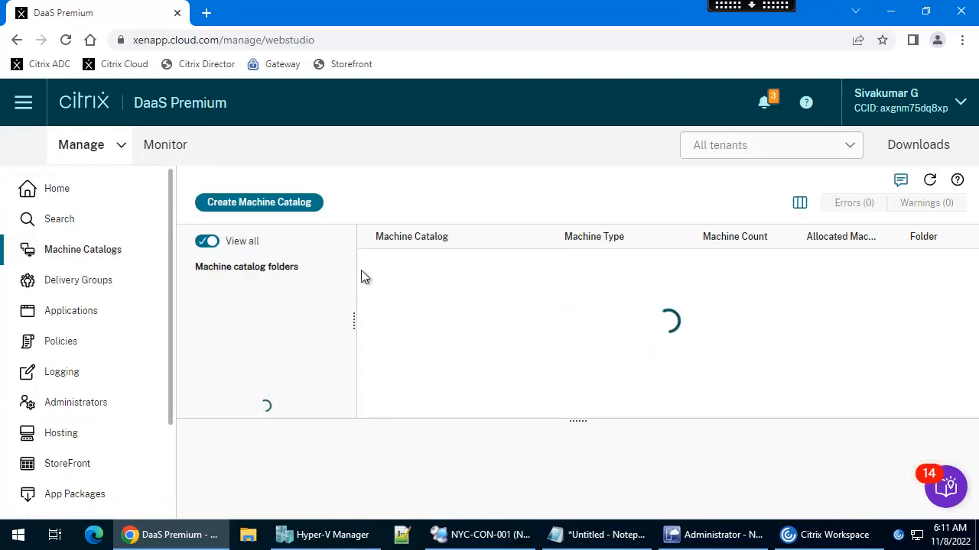
click(284, 203)
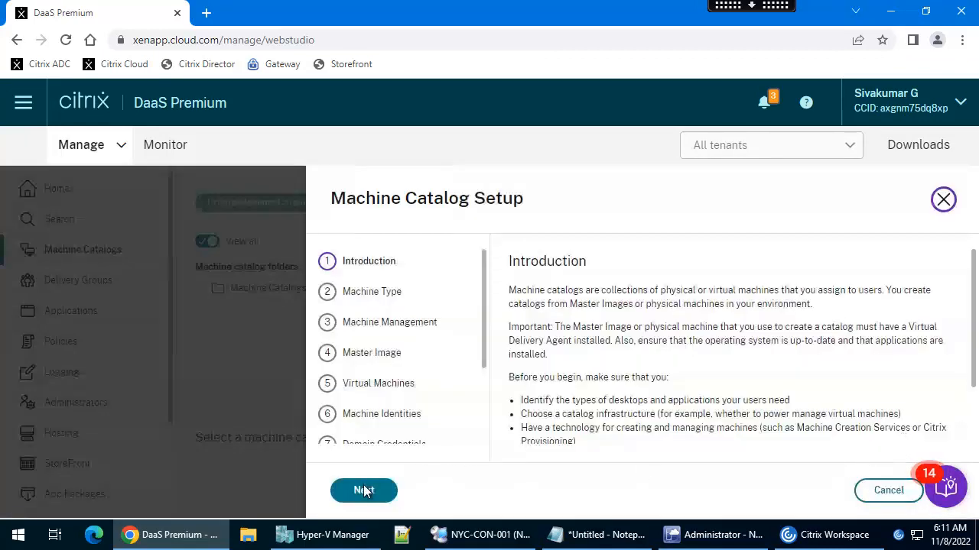
click(365, 490)
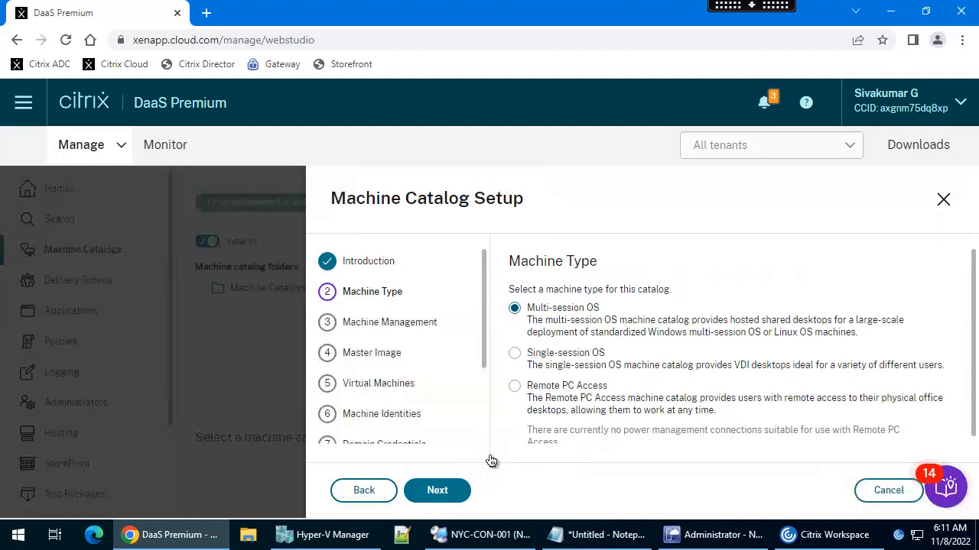
click(445, 490)
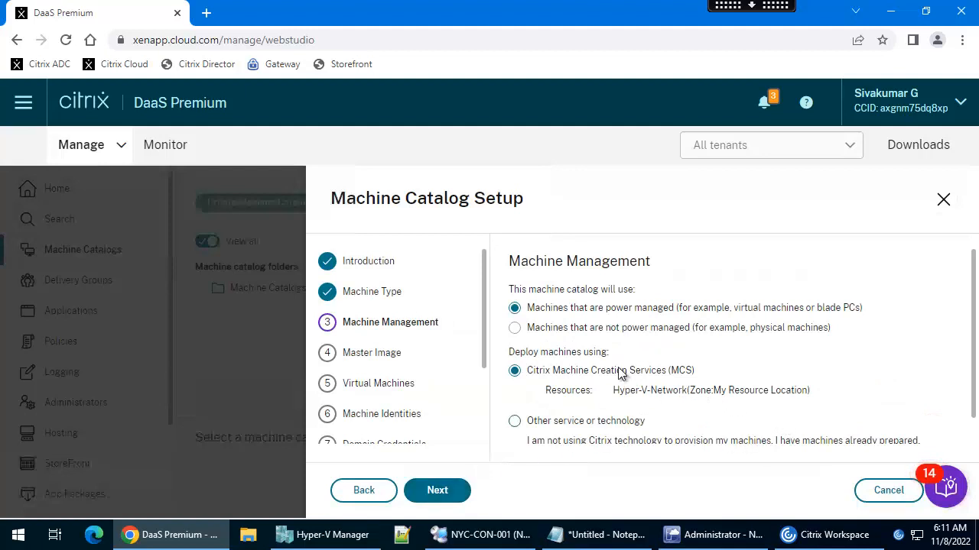
scroll(615, 354, down, 1)
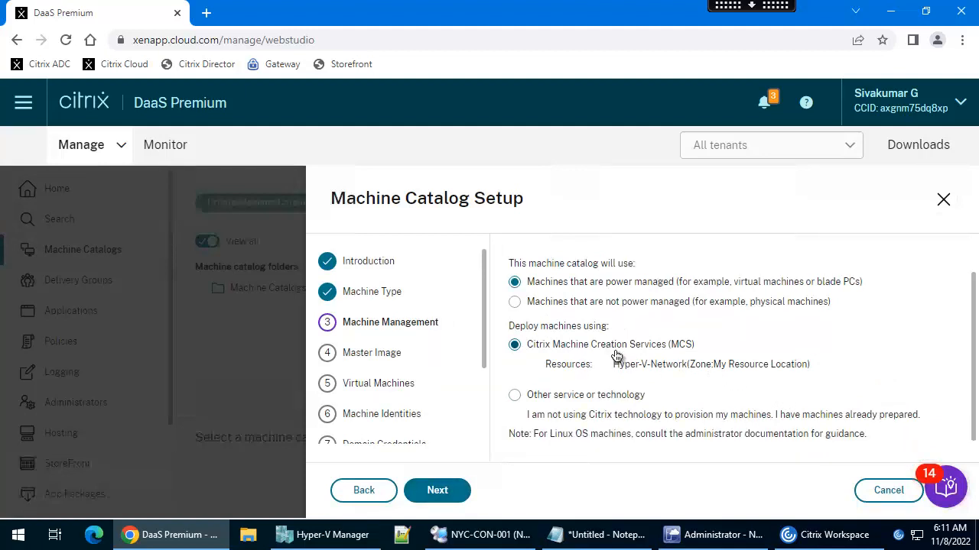
click(451, 496)
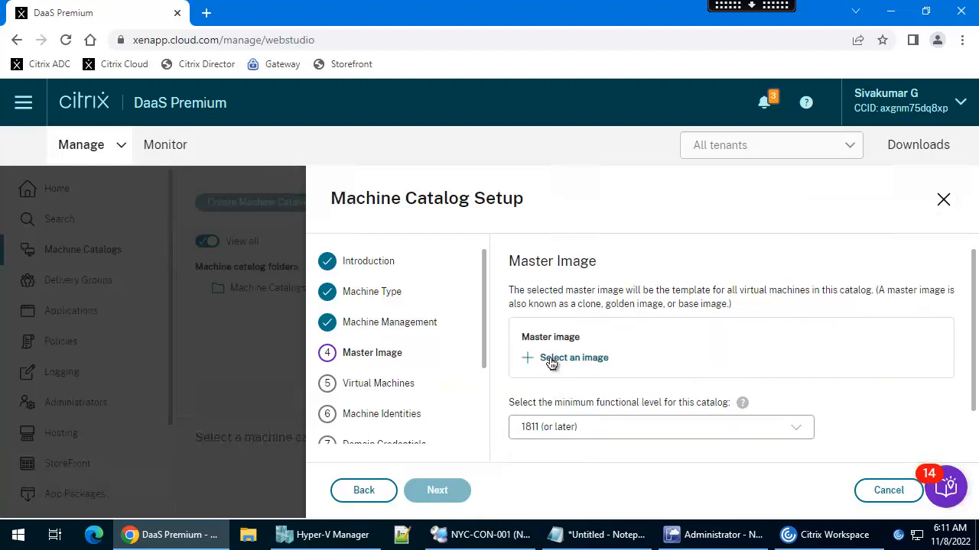
Choose NYC-SRV-MST as the catalog's master image, keeping the minimum functional level at 1811 (or later)
click(591, 427)
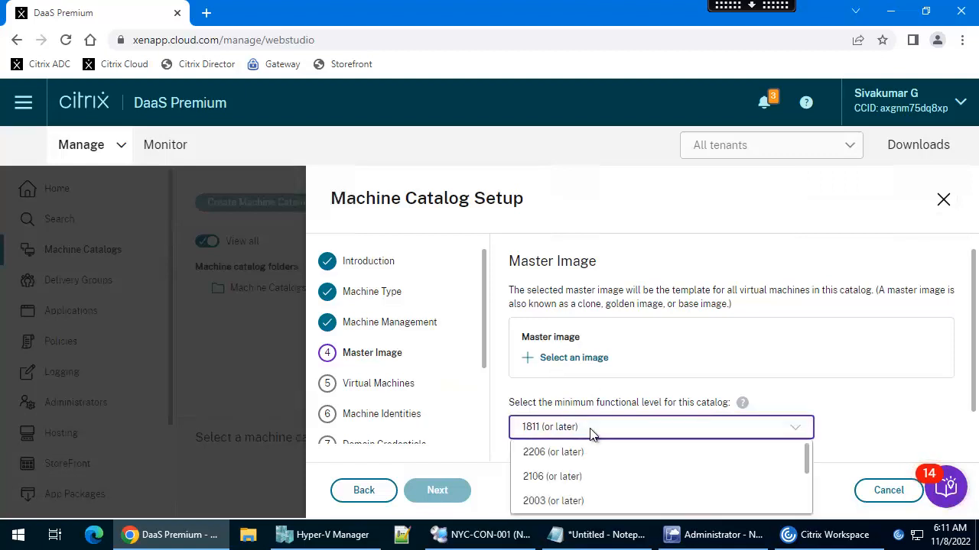
scroll(564, 461, down, 5)
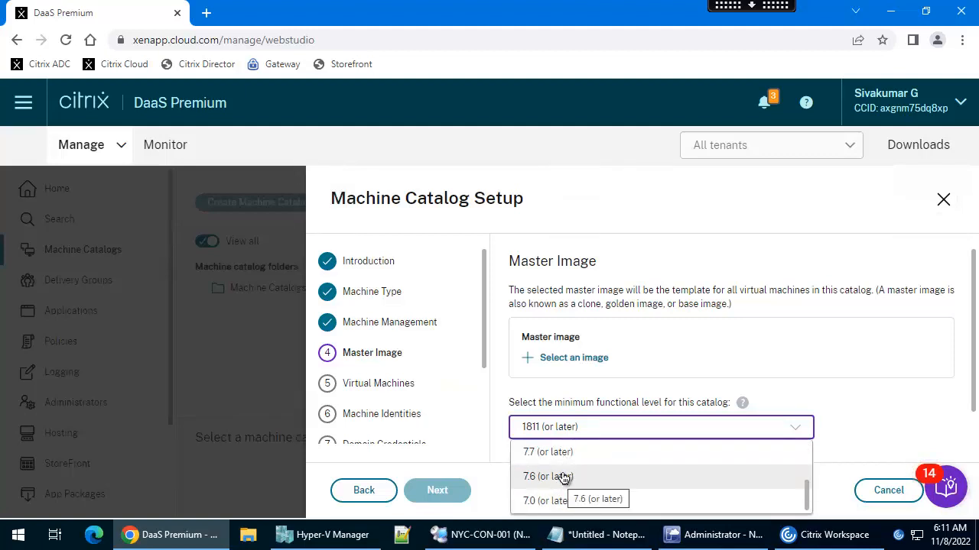
click(595, 428)
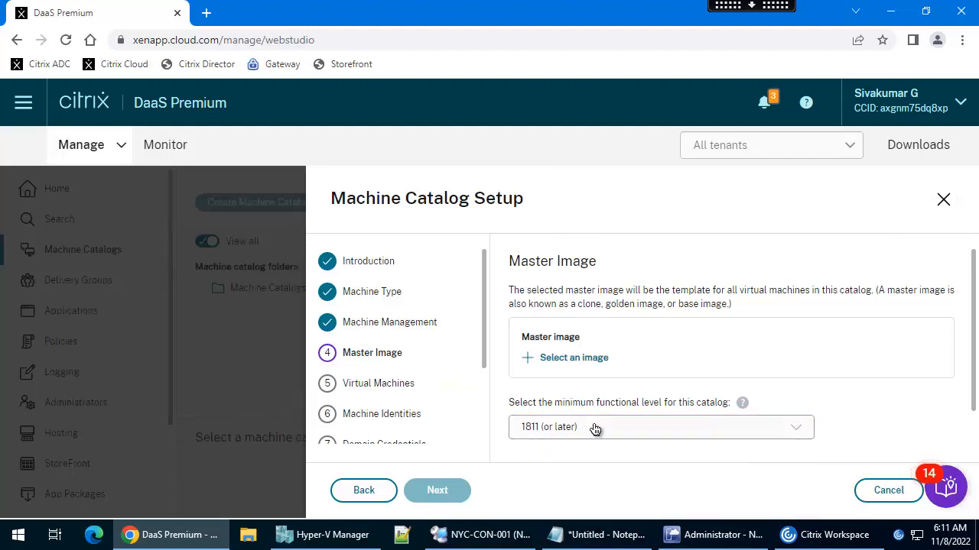
click(593, 359)
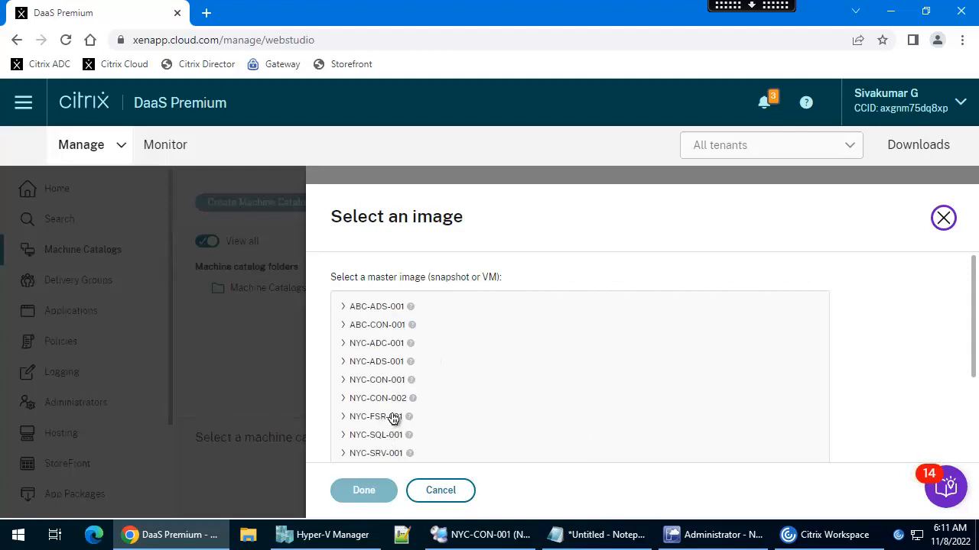
scroll(393, 415, down, 3)
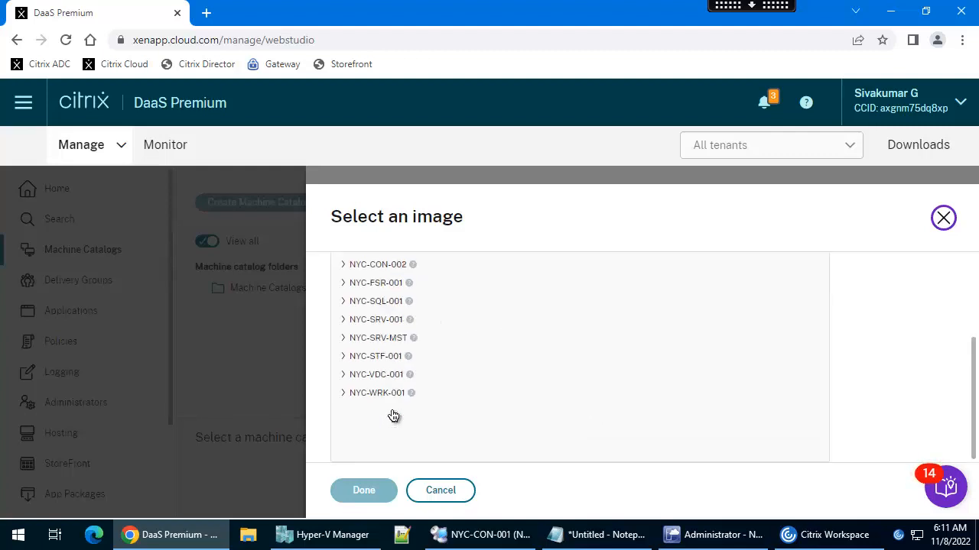
click(374, 344)
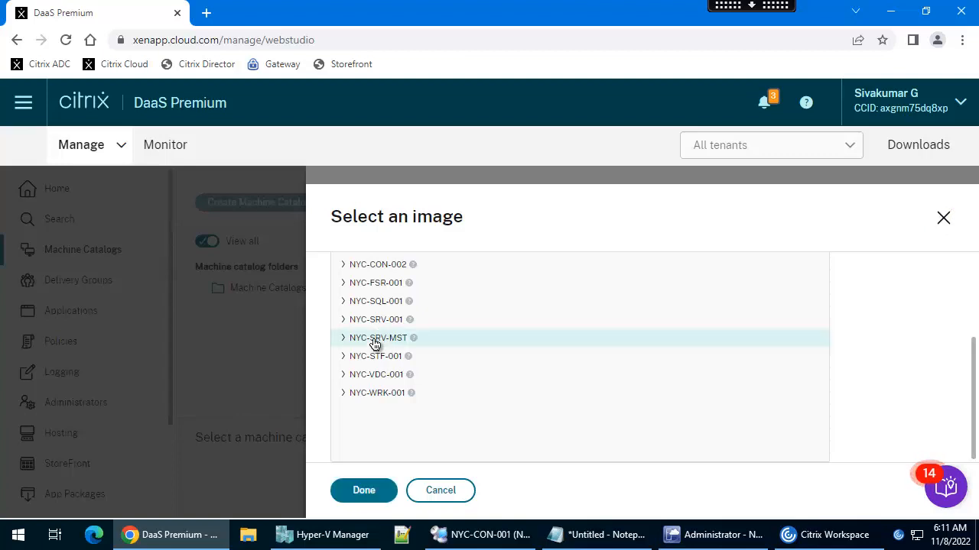
click(370, 493)
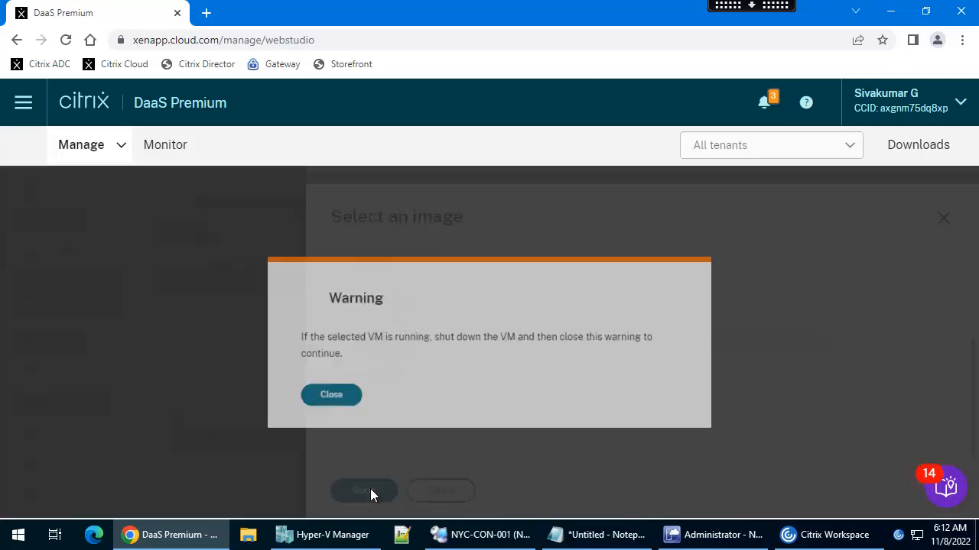
click(317, 403)
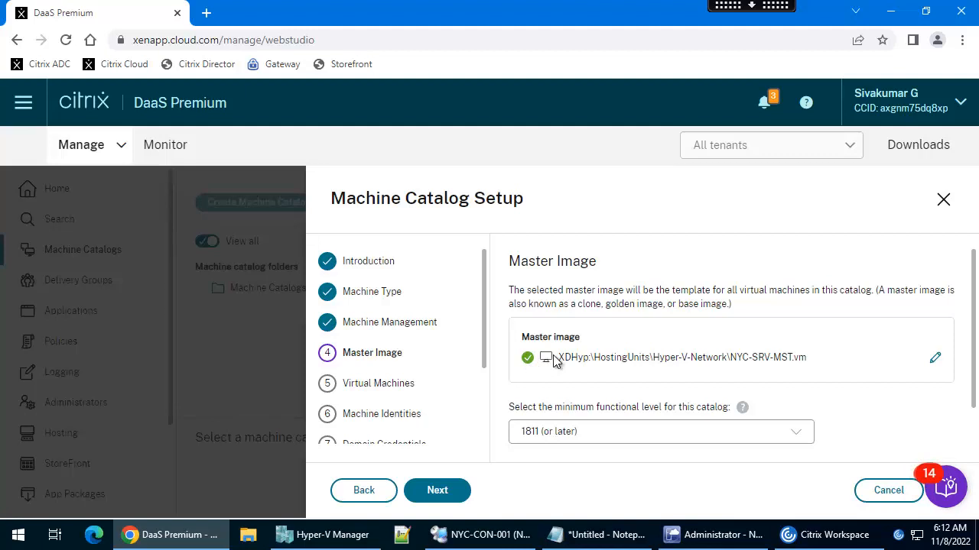
click(443, 489)
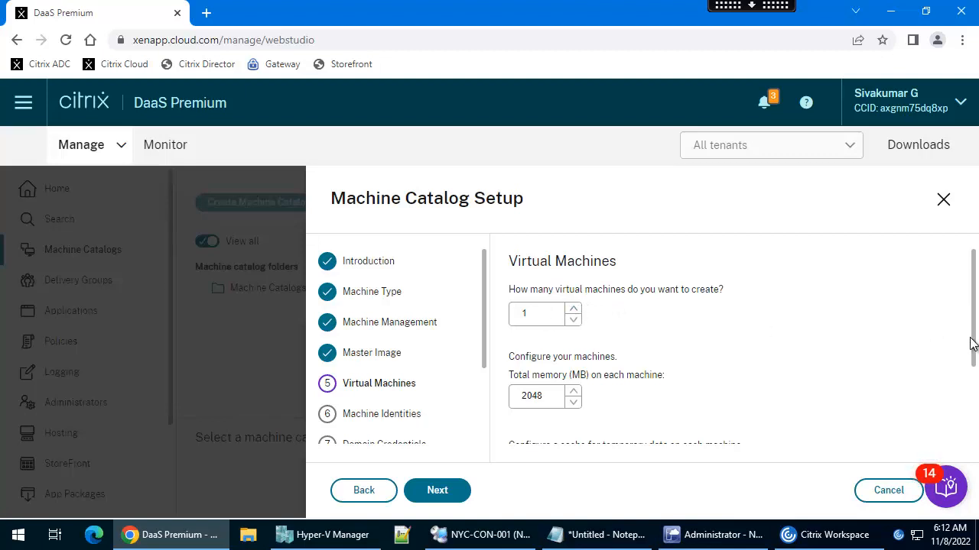
Enable both the disk cache and the 256 MB memory cache for temporary data on each virtual machine
scroll(971, 344, down, 1)
drag(971, 344, 975, 398)
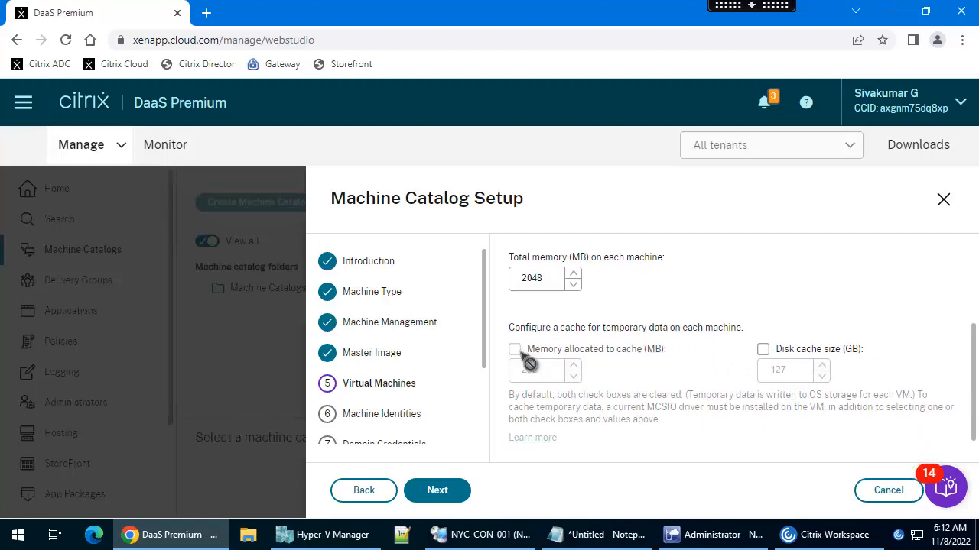
click(763, 349)
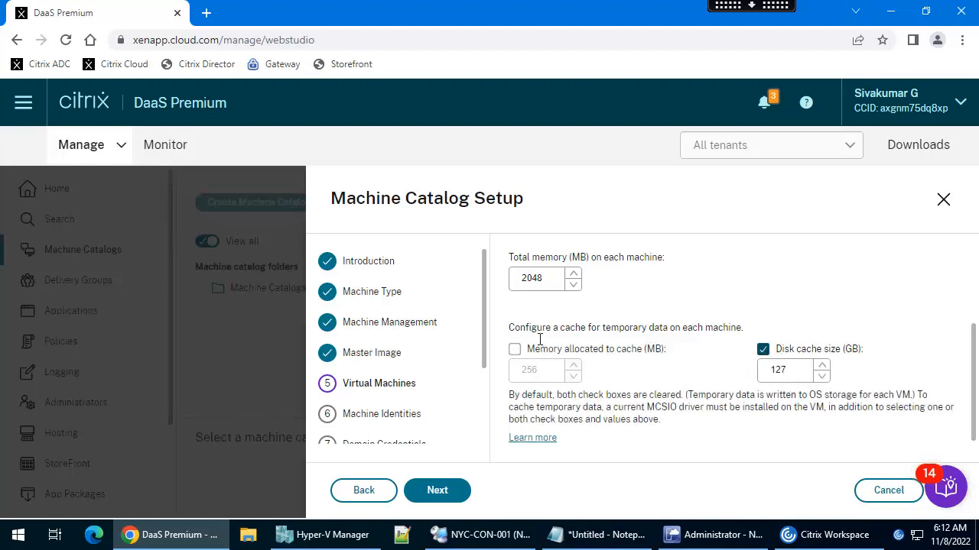
click(515, 350)
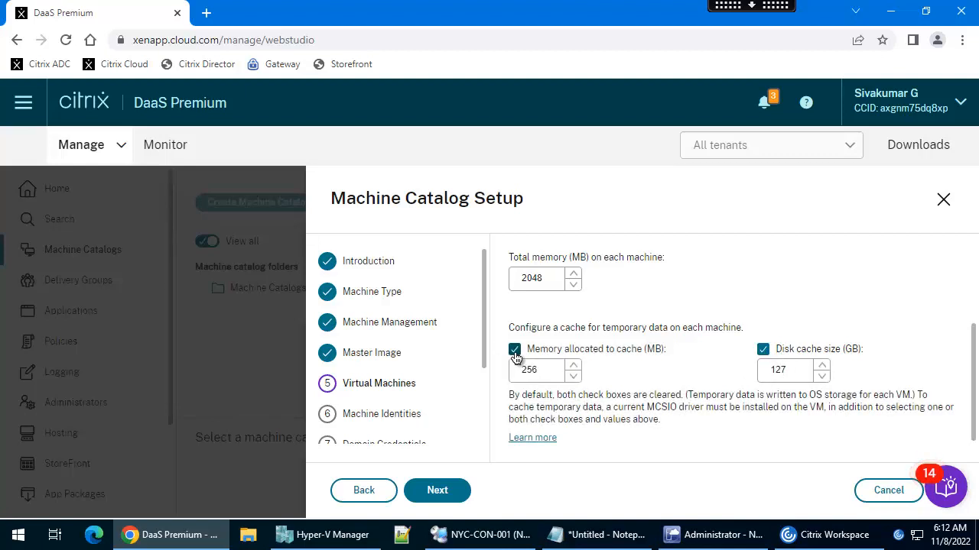
Set the disk cache size to 100 GB and accept using less than the default size
click(804, 370)
key(BackSpace)
key(BackSpace)
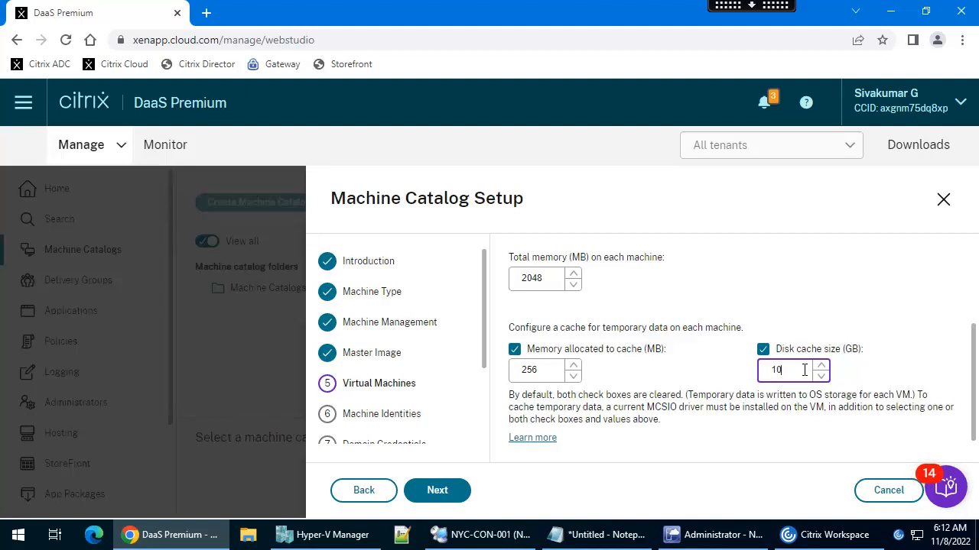
click(796, 273)
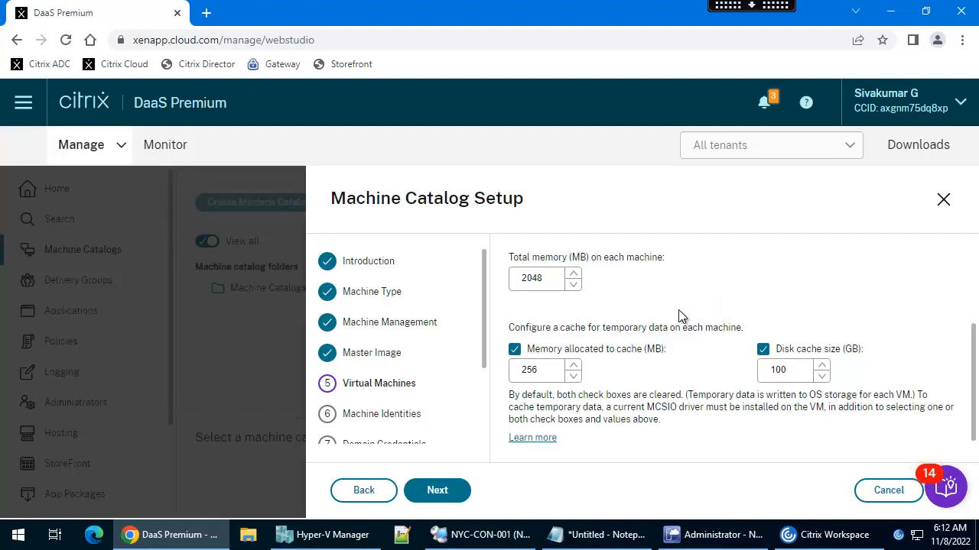
scroll(474, 368, down, 3)
click(437, 492)
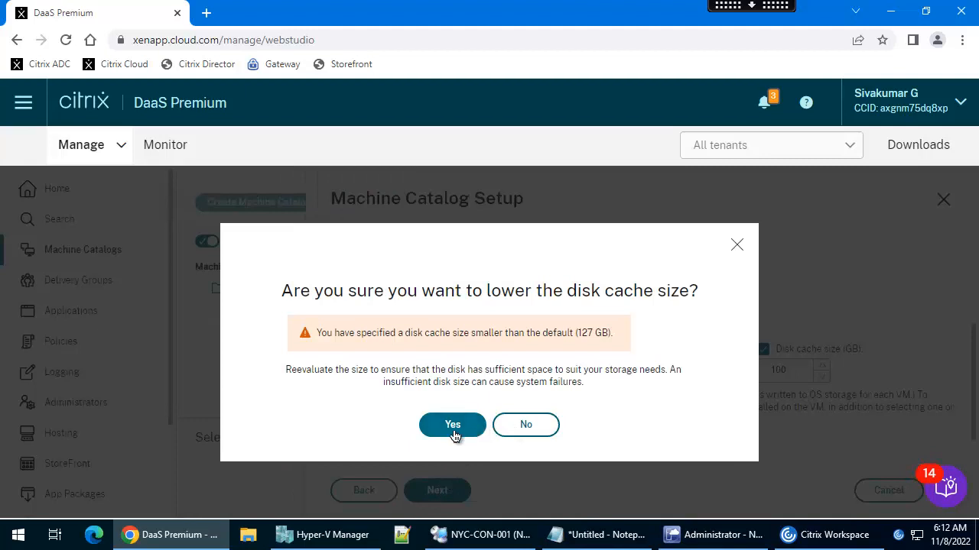
click(453, 426)
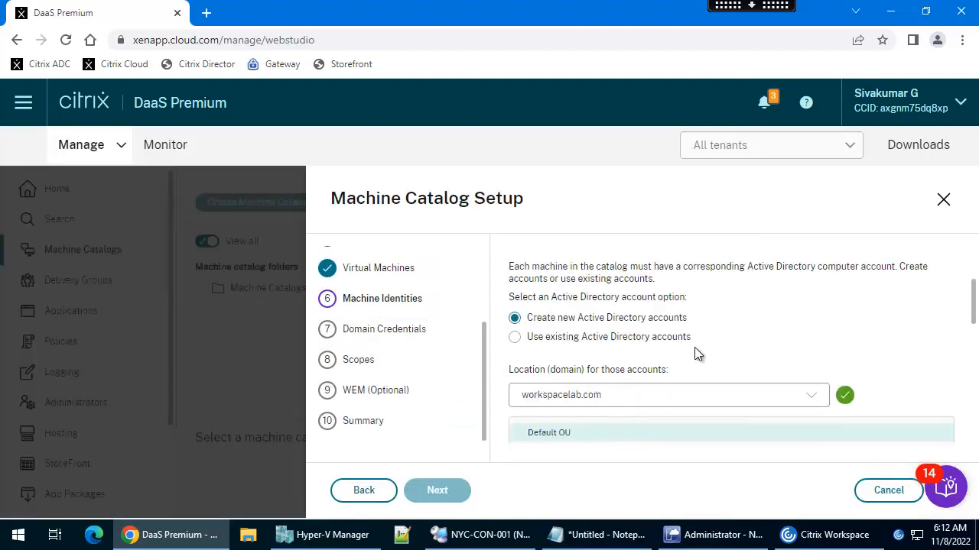
Set the identity type for the catalog's machines to Non-domain-joined
scroll(691, 353, up, 2)
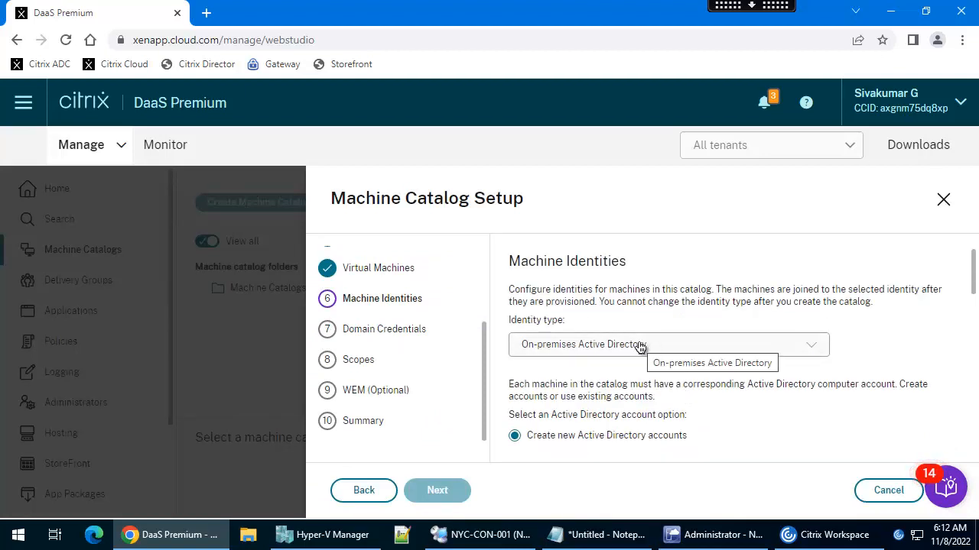
click(641, 345)
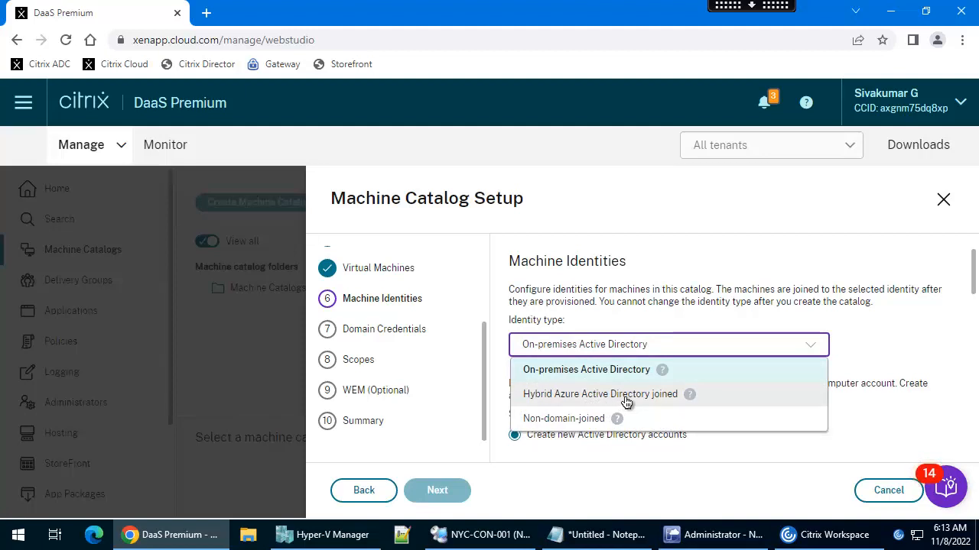
click(567, 419)
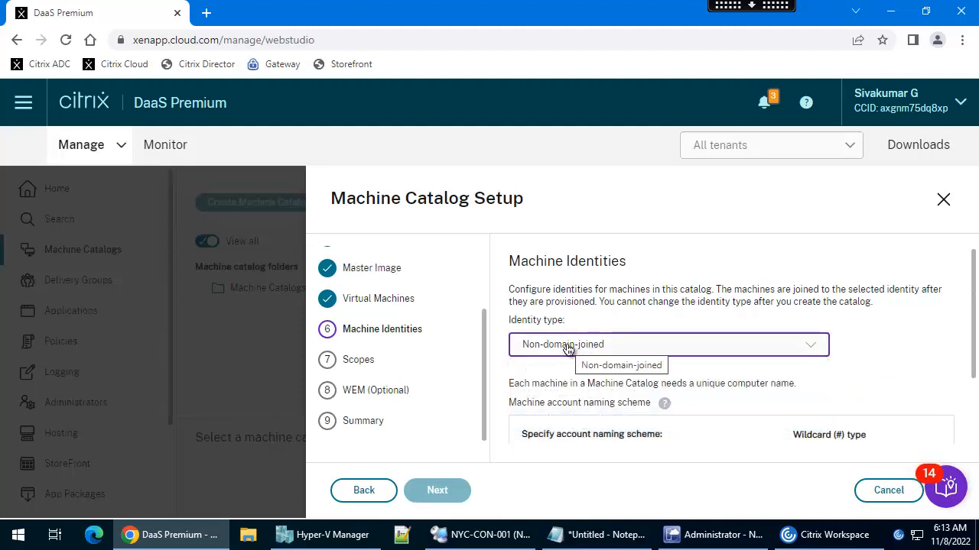
Set the machine account naming scheme to NONDOMAINVM## with the 0-9 wildcard type and continue to the scopes
scroll(597, 356, down, 2)
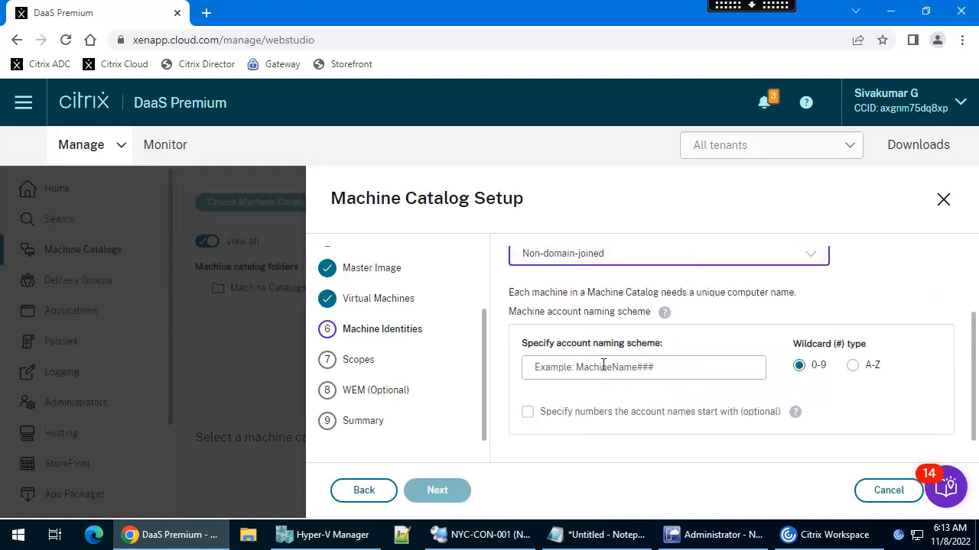
click(602, 367)
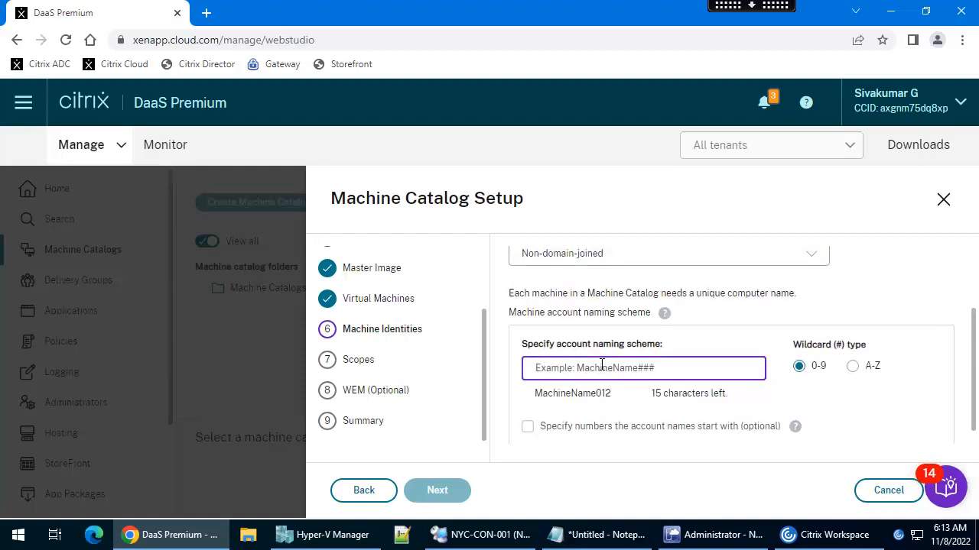
text(NON)
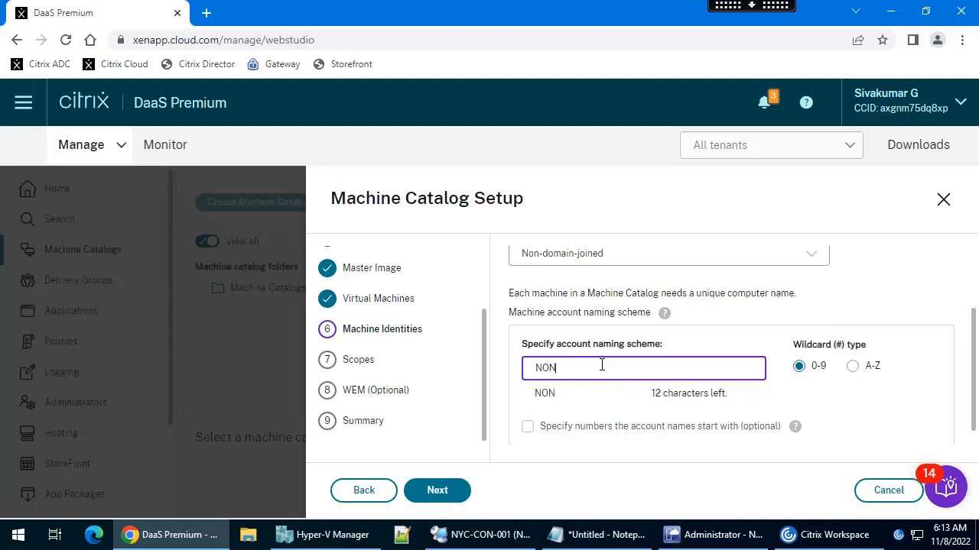
text(DOMAIN)
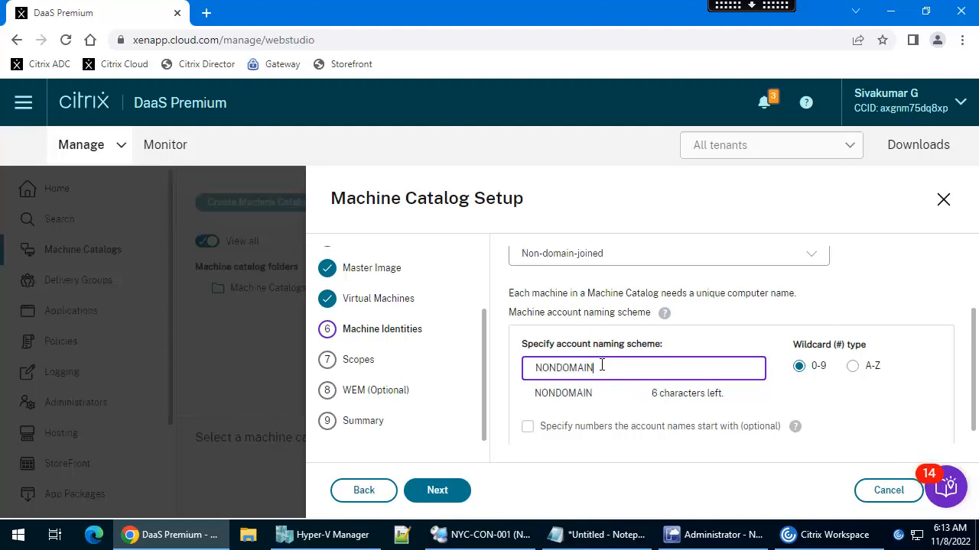
text(VM##)
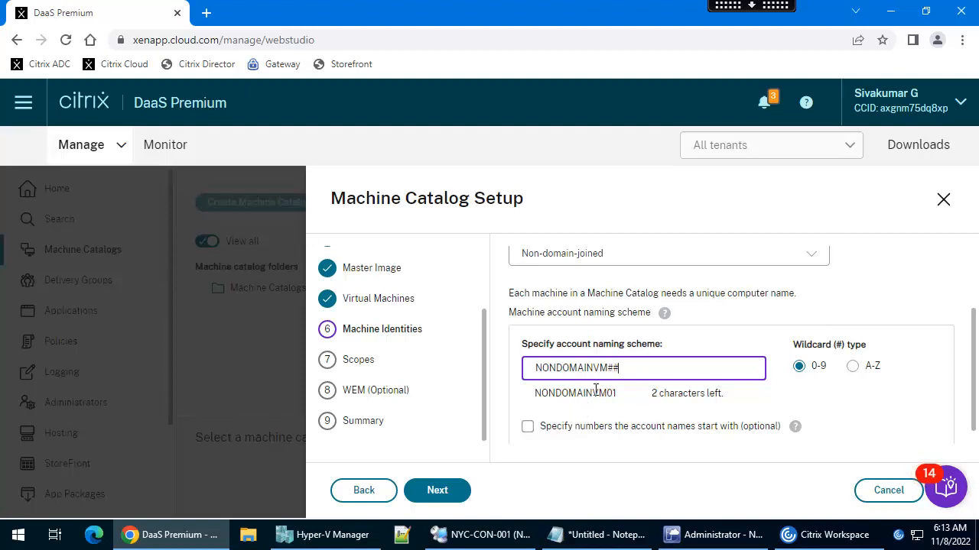
click(438, 490)
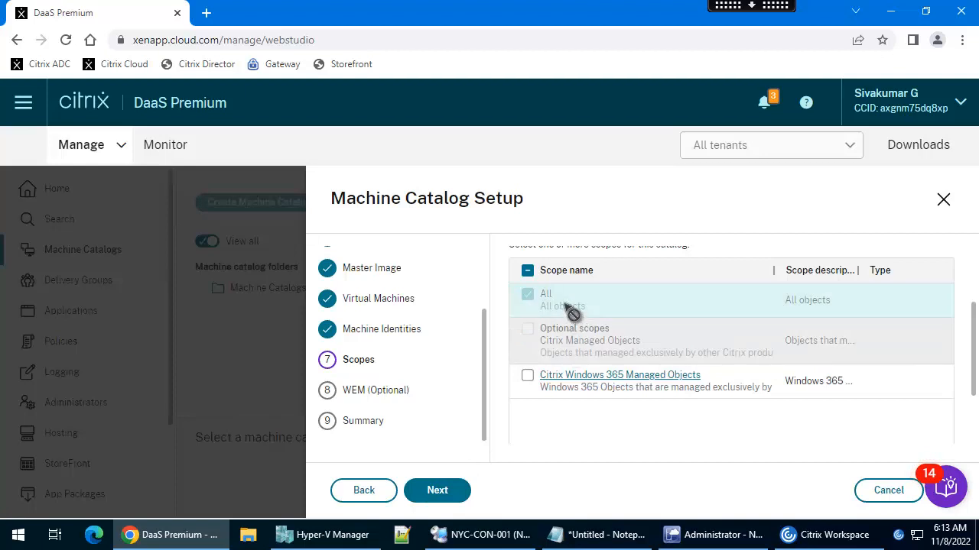
Keep the All scope, leave the catalog without a WEM configuration set and continue to the catalog summary
click(448, 495)
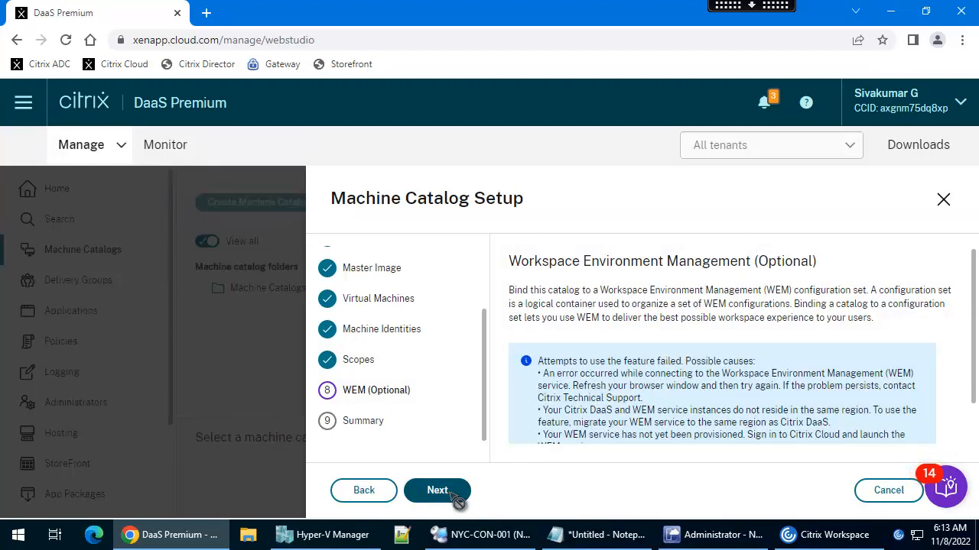
click(452, 495)
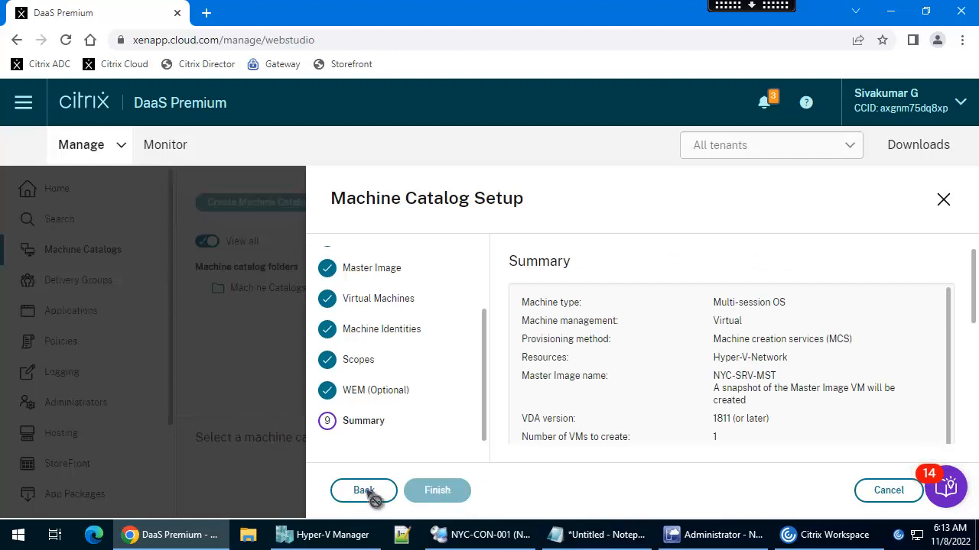
scroll(852, 352, down, 2)
scroll(849, 350, down, 3)
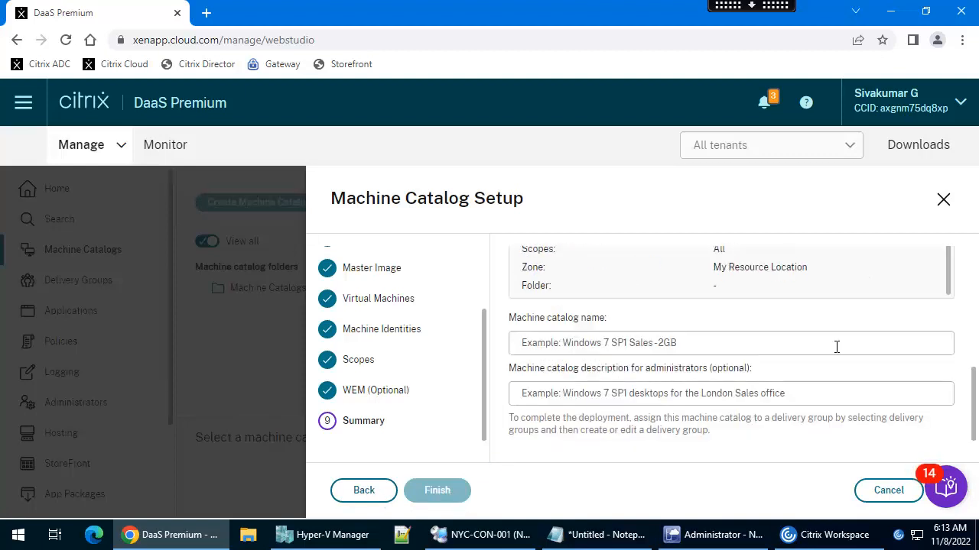
Name the machine catalog NON-DOMAIN-JOINED-MC
click(593, 349)
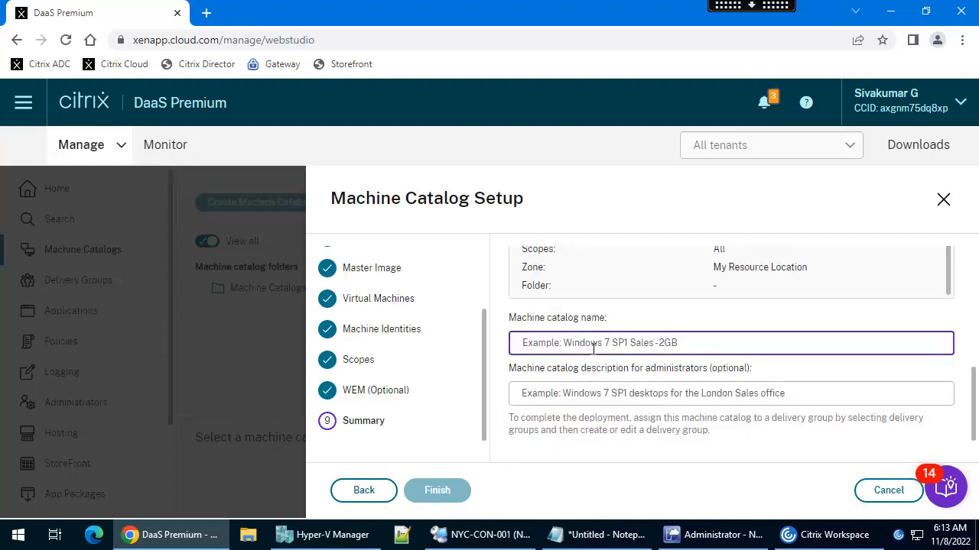
text(0)
key(BackSpace)
text(NON)
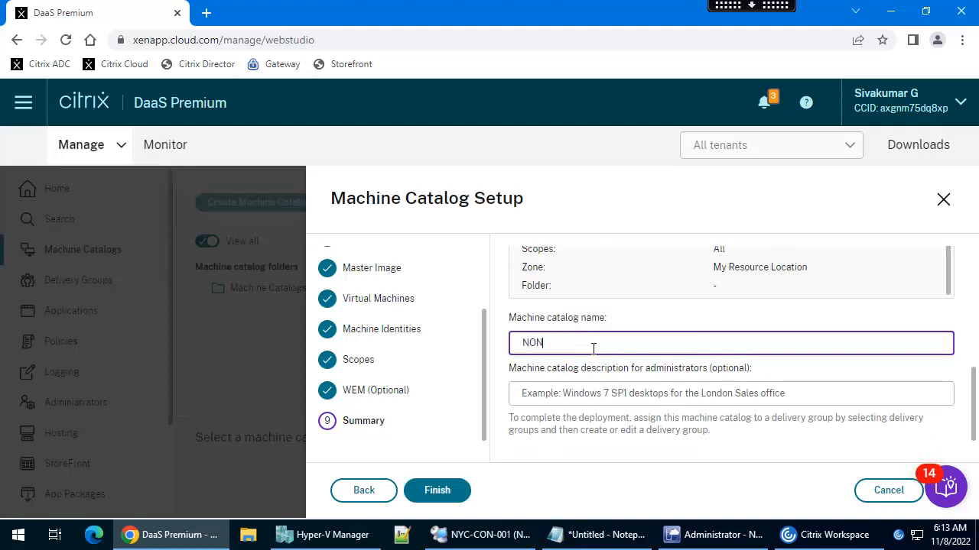
text(-DOMAIN-JOINED-MC)
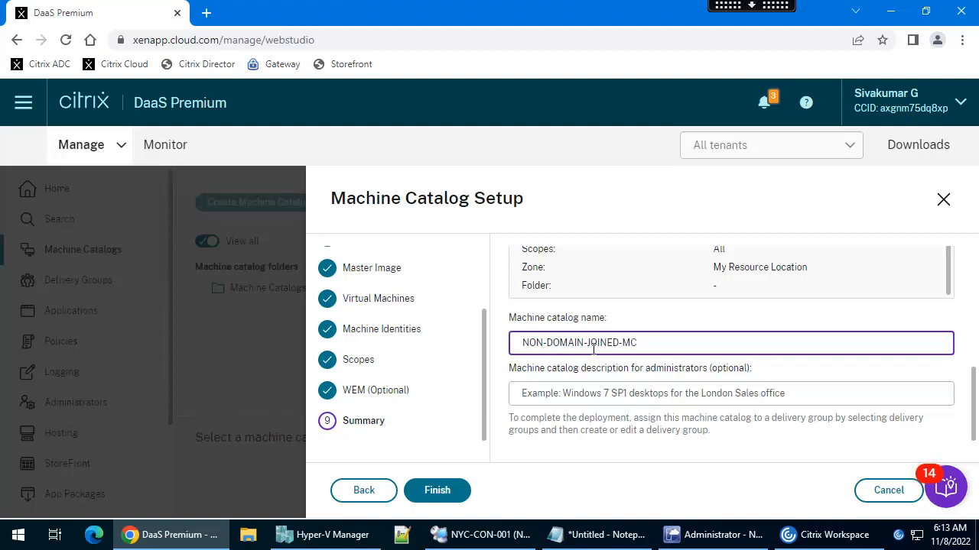
Reuse the catalog name as the description for administrators and create the machine catalog
key(ctrl+a)
key(ctrl+c)
click(624, 398)
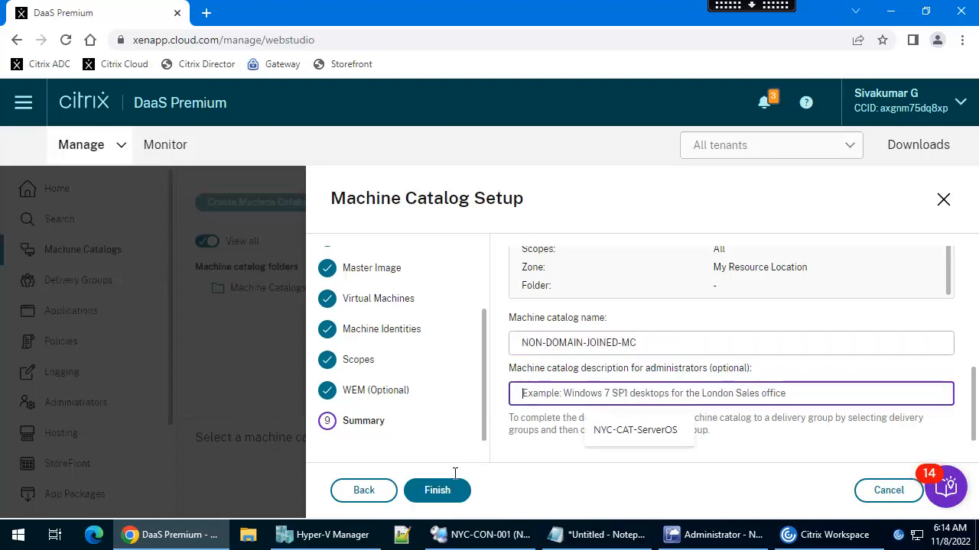
key(ctrl+v)
click(439, 492)
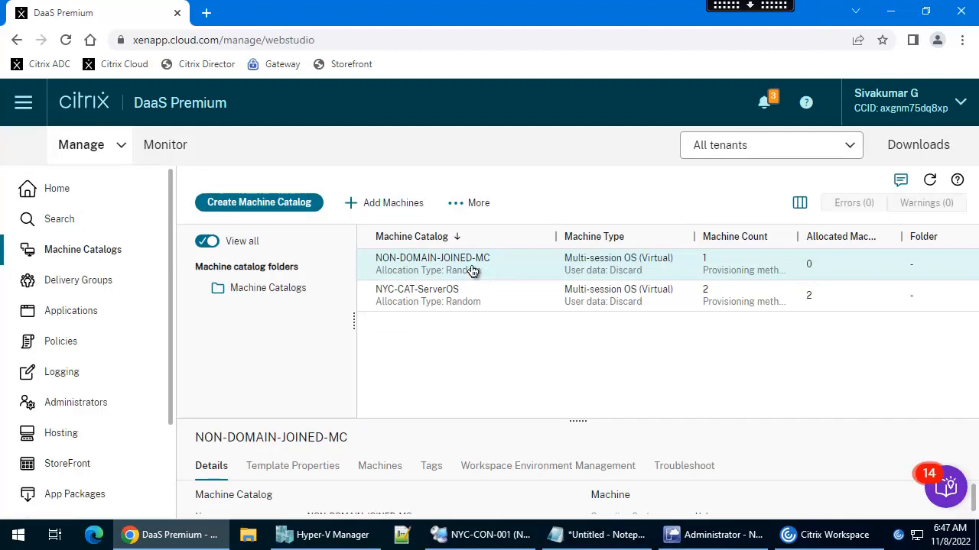
List the machines in the NON-DOMAIN-JOINED-MC catalog and start creating a new delivery group
double_click(472, 268)
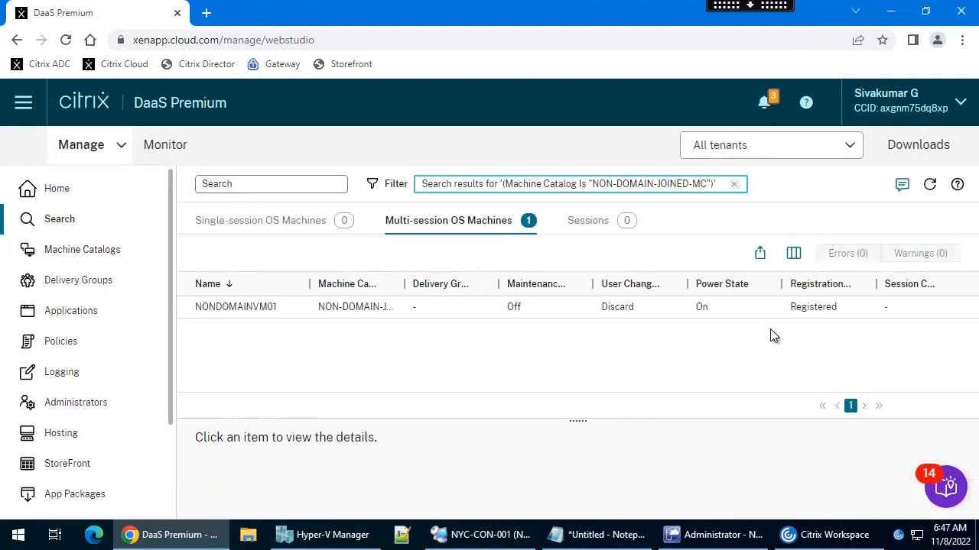
click(83, 282)
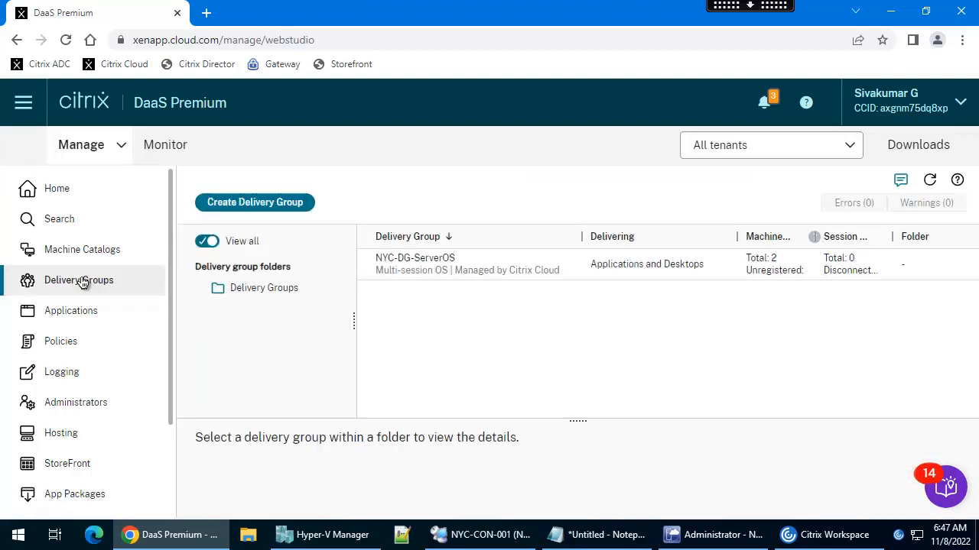
click(269, 205)
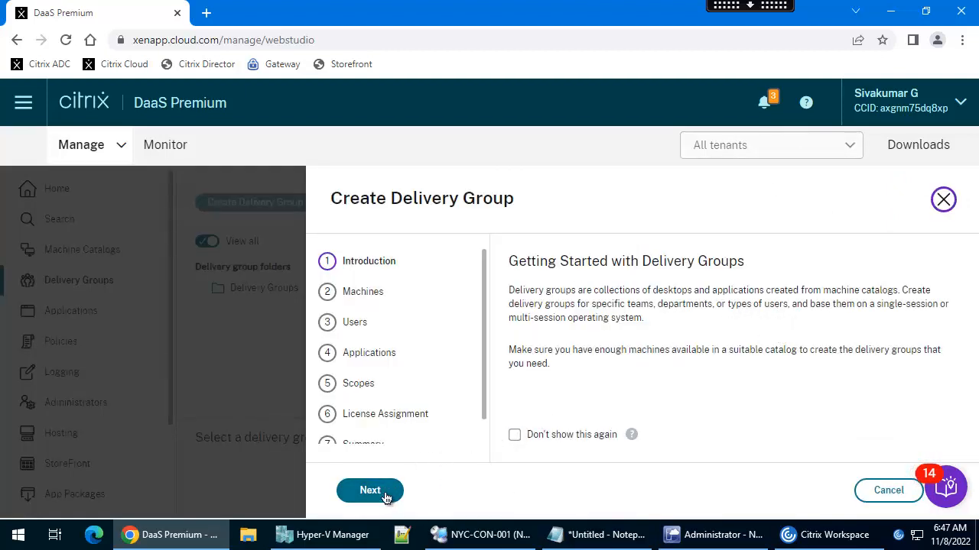
Assign 1 machine to the delivery group and leave its user management to Citrix Cloud
click(385, 493)
scroll(763, 377, down, 3)
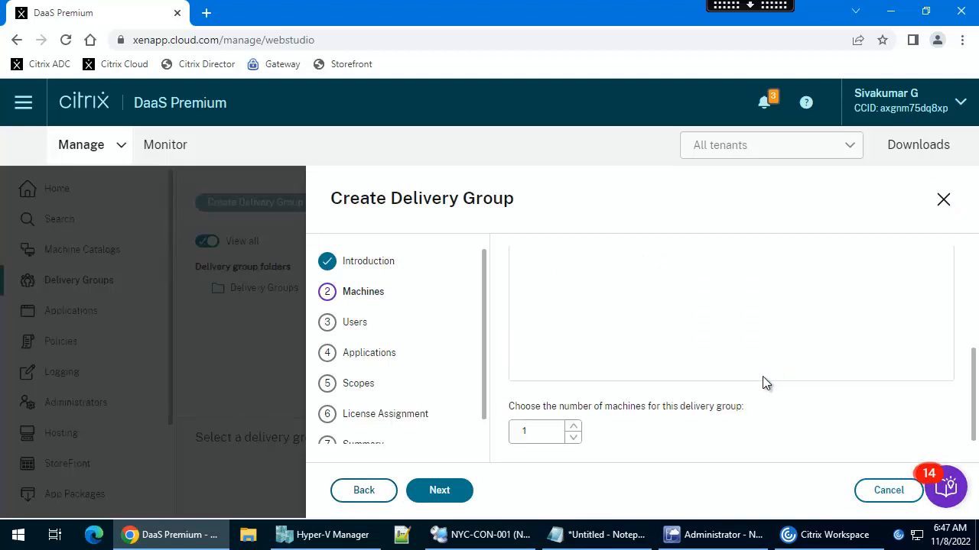
click(440, 492)
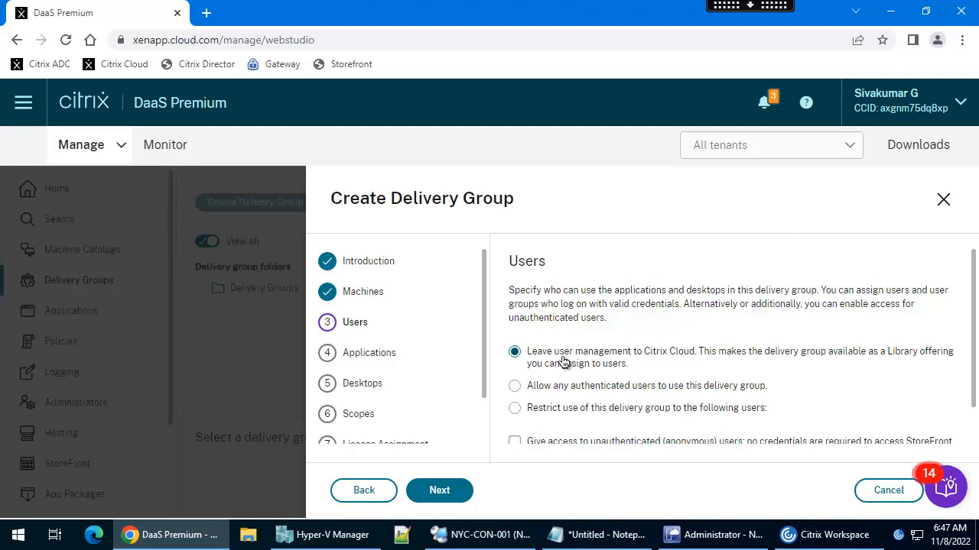
scroll(564, 362, down, 1)
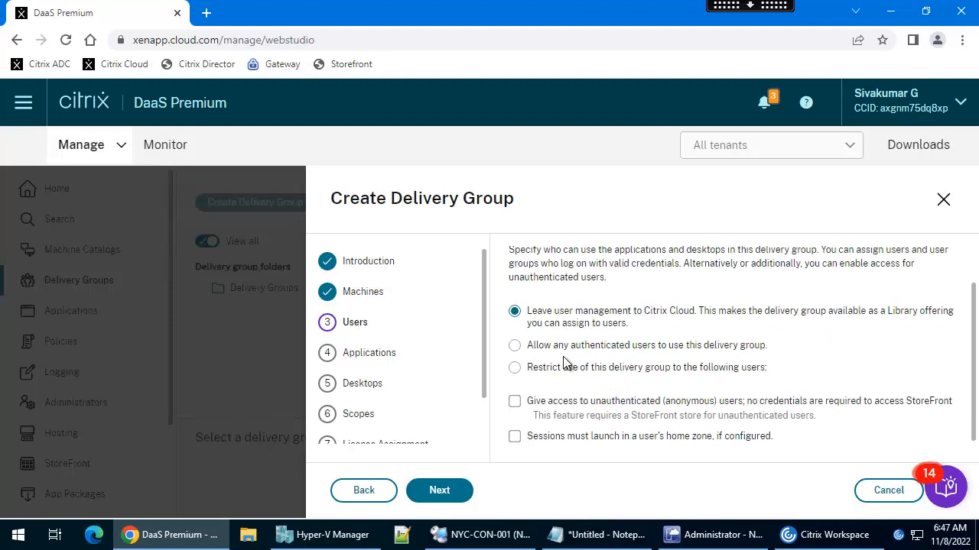
click(442, 494)
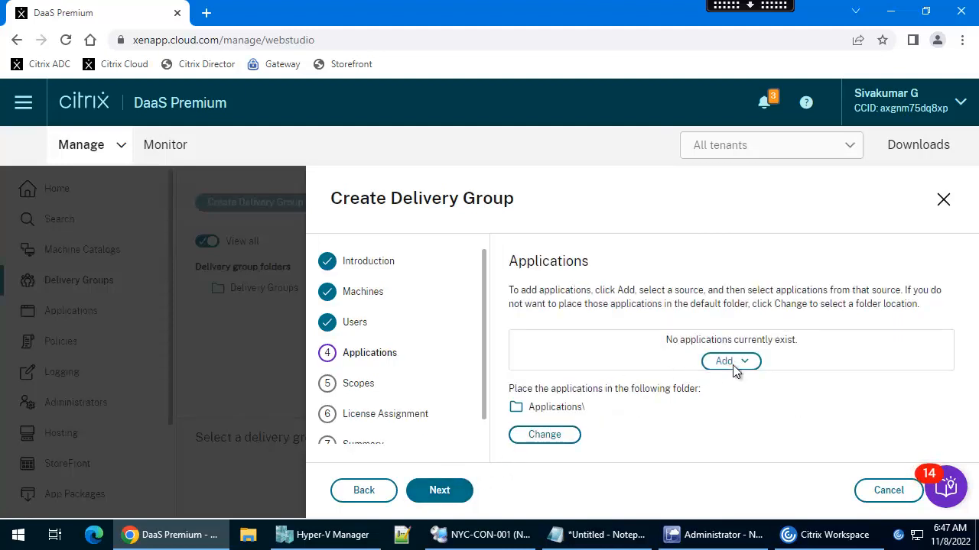
Skip adding applications and keep the All scope and the site license for the delivery group
click(453, 496)
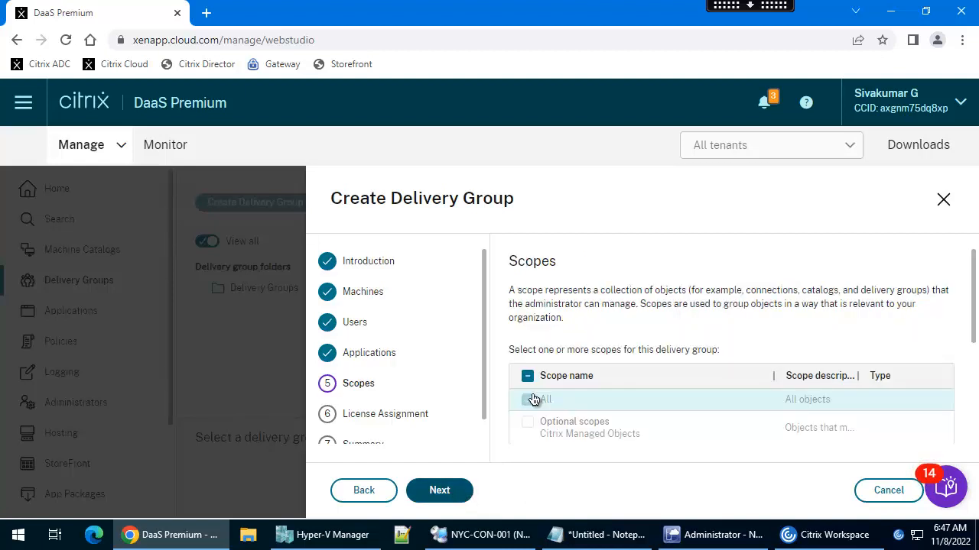
click(442, 494)
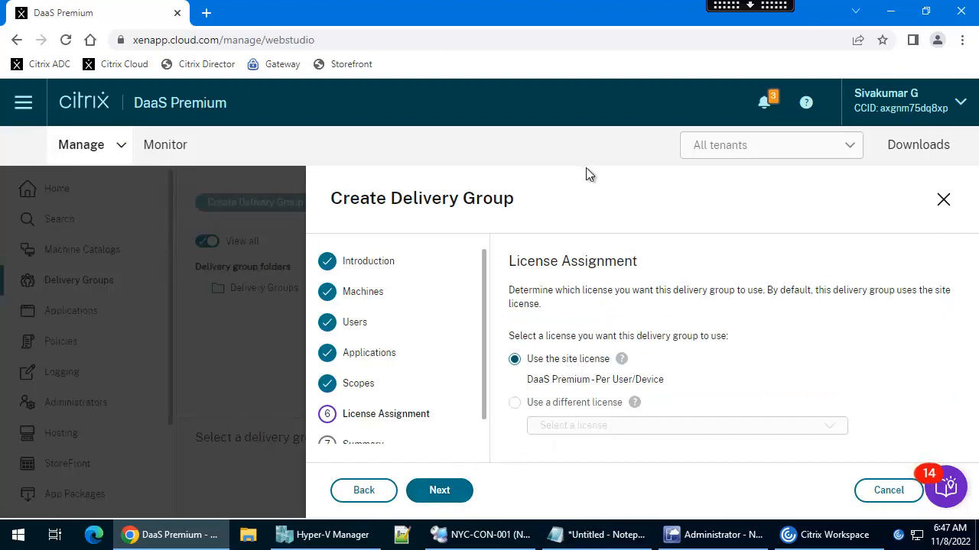
drag(509, 189, 397, 216)
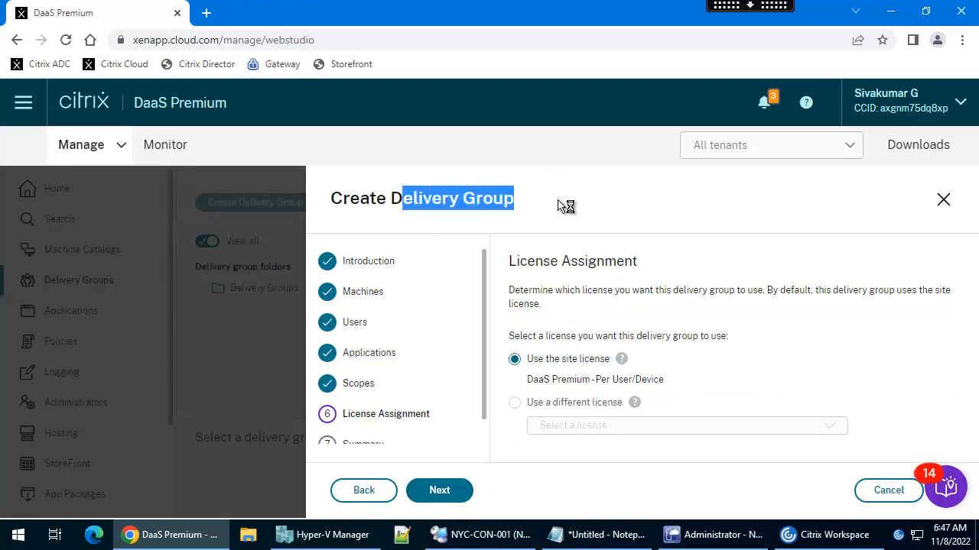
click(449, 494)
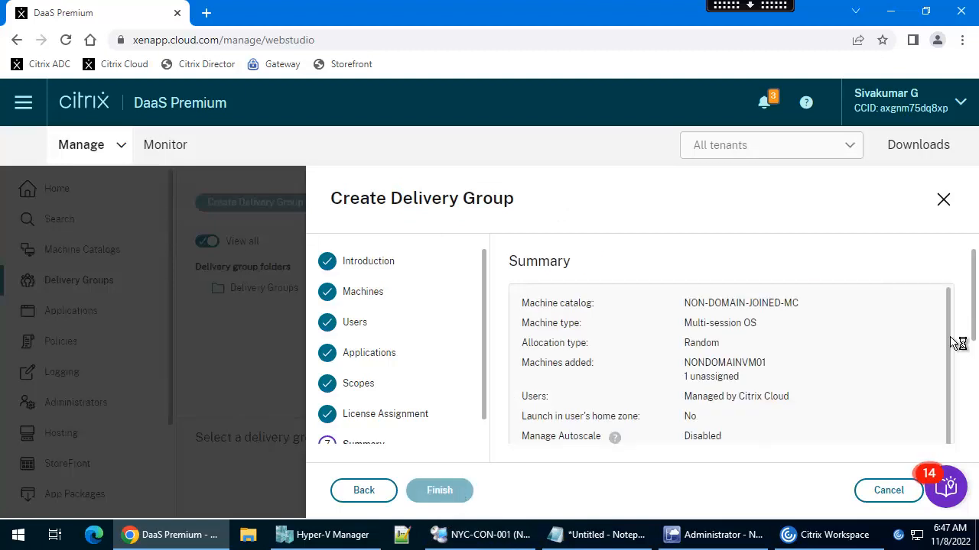
Name the delivery group NON-DOMAINJOINED-DG in the summary
scroll(948, 395, down, 1)
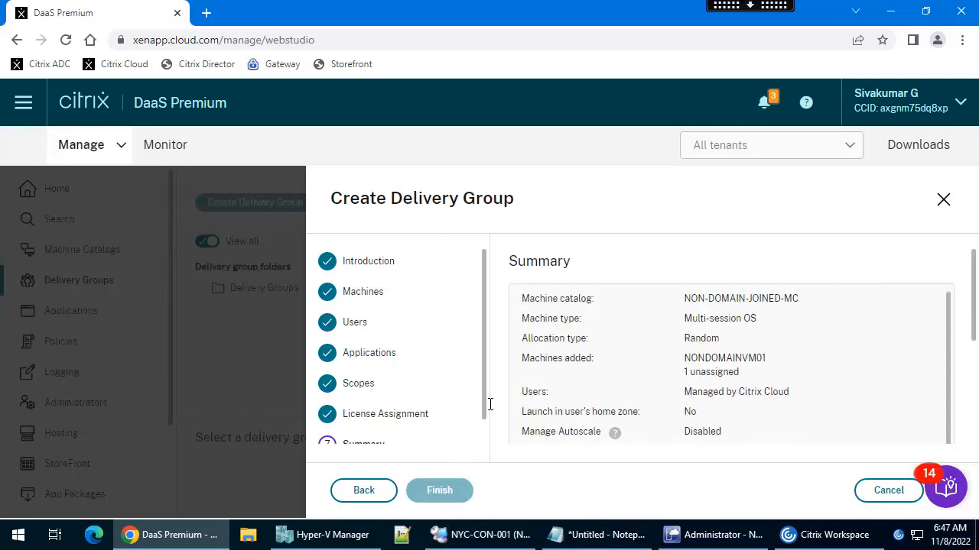
scroll(489, 451, down, 1)
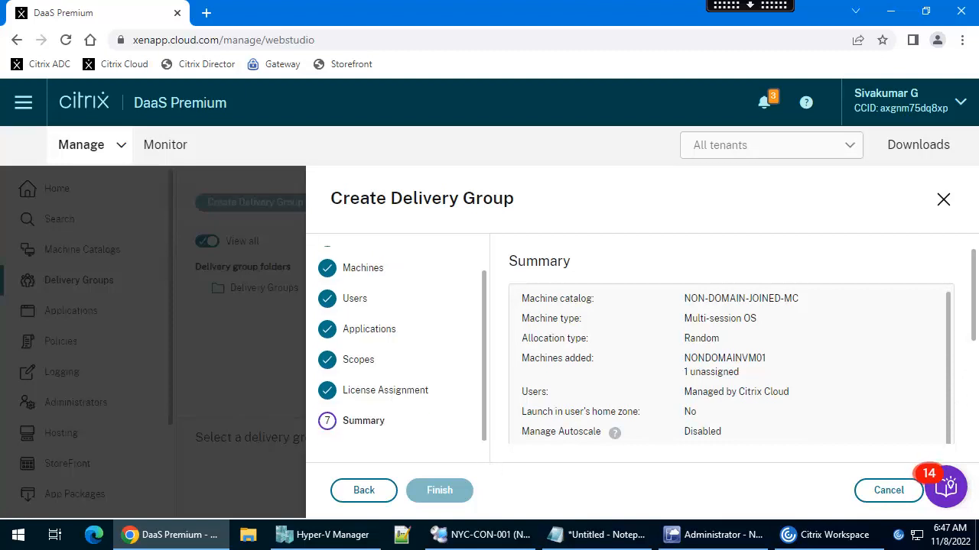
drag(975, 343, 975, 453)
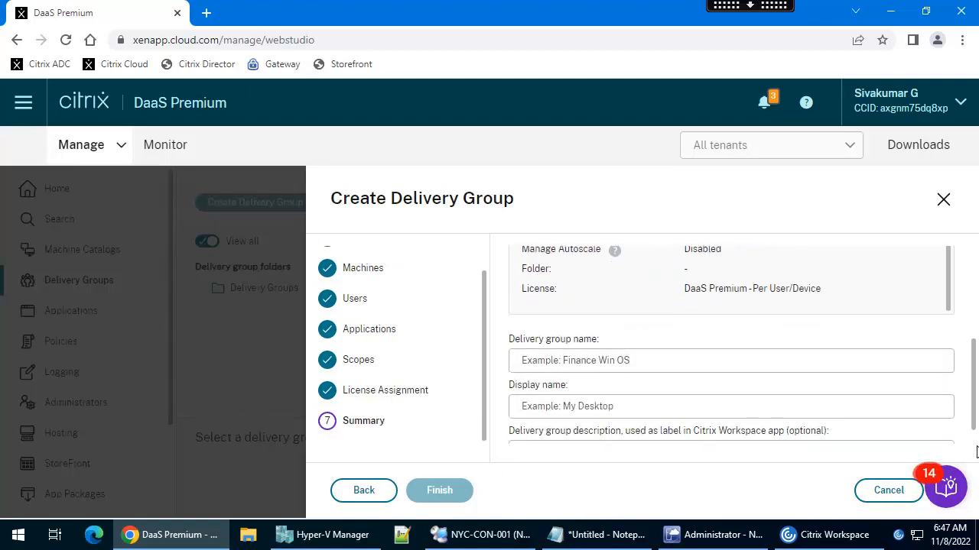
click(579, 339)
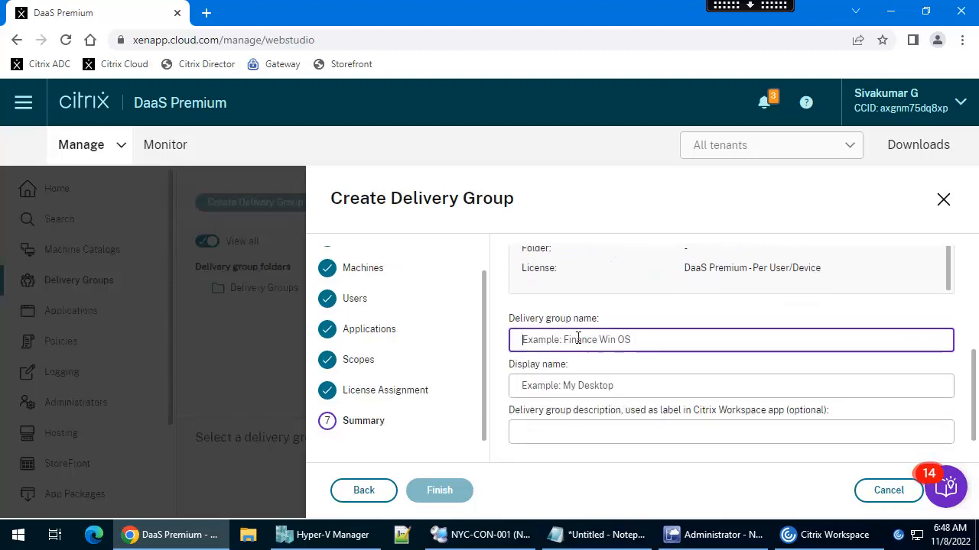
text(nON)
key(BackSpace)
key(BackSpace)
text(NON)
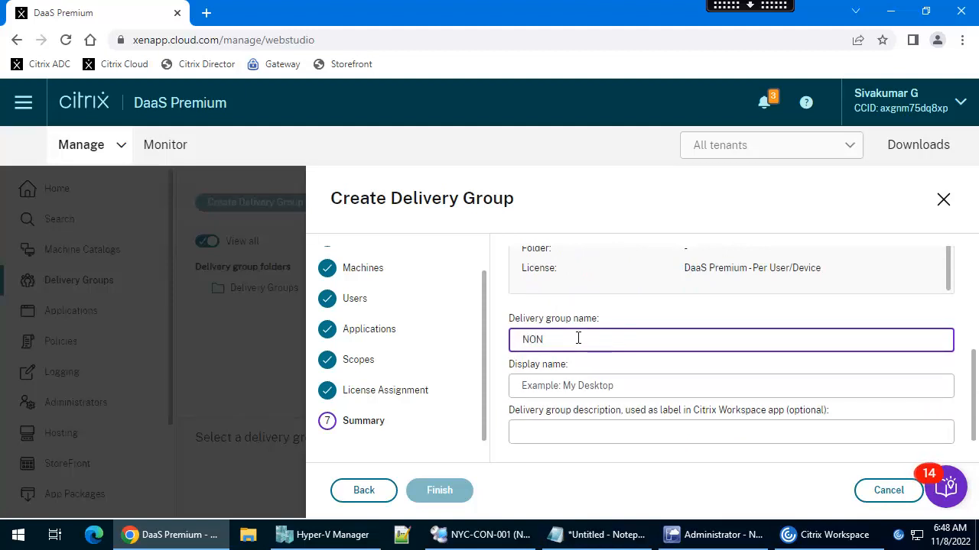
text(-DOMAIN JOINED-DG)
Set the display name to Non_Domain_VDI and create the delivery group
click(570, 389)
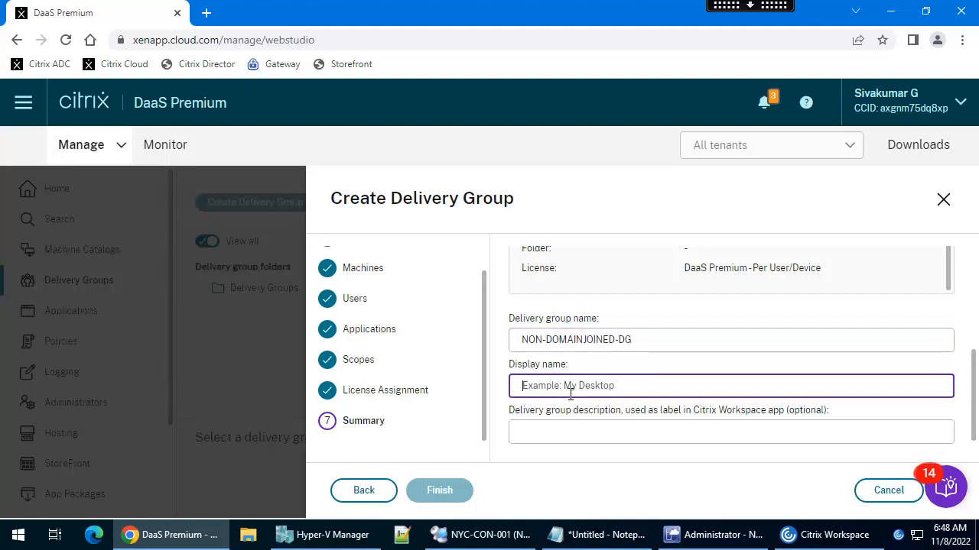
text(Non)
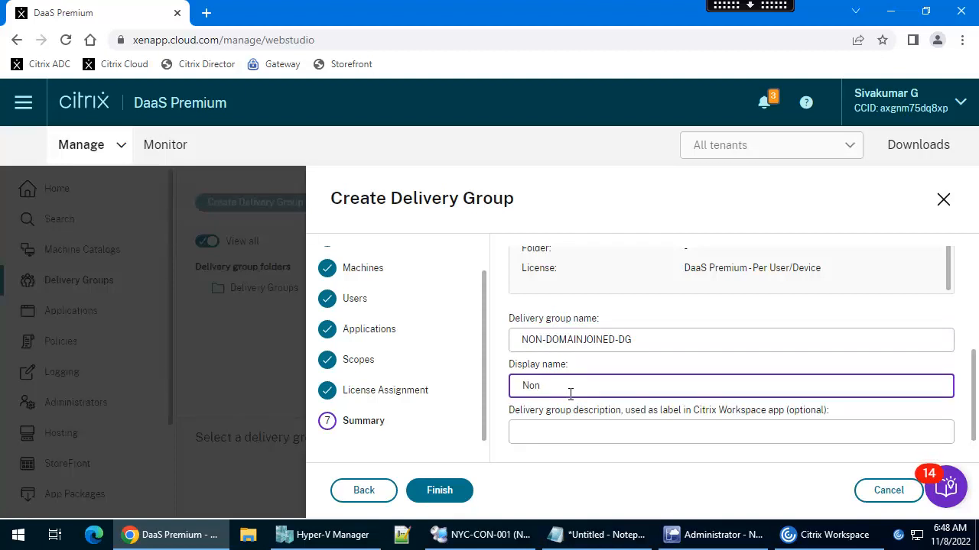
text(_Domain_VDI)
click(440, 493)
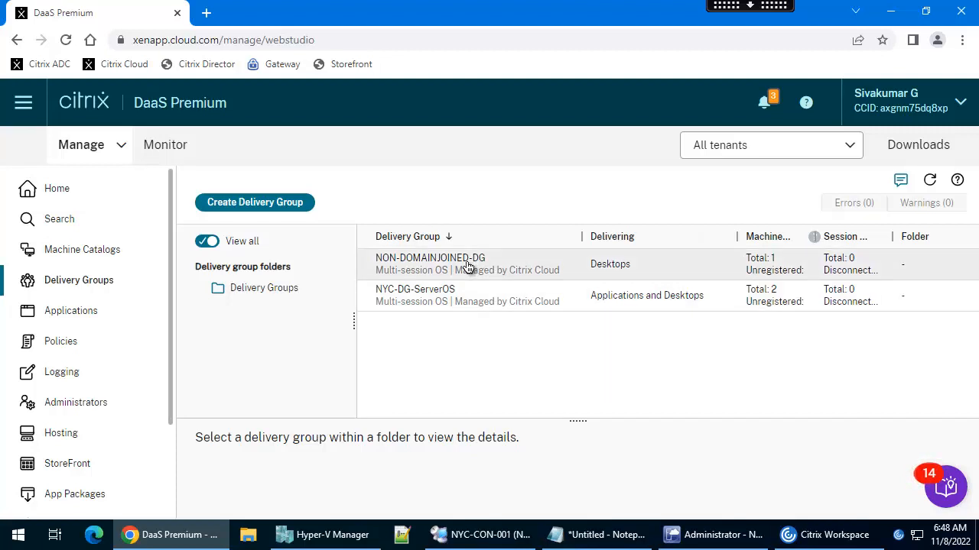
Open subscriber management for the NON-DOMAINJOINED-DG (Desktops) offering in the Citrix Cloud Library
click(18, 103)
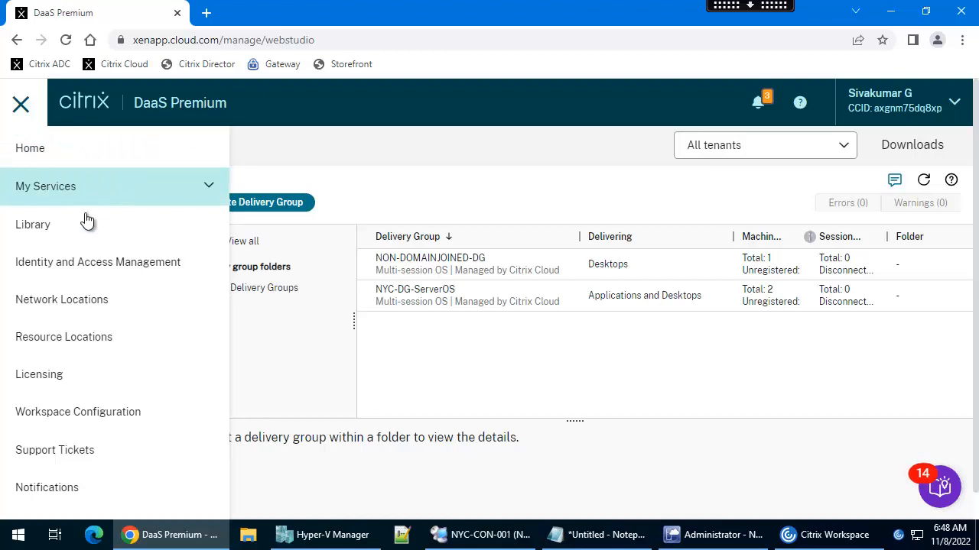
click(46, 237)
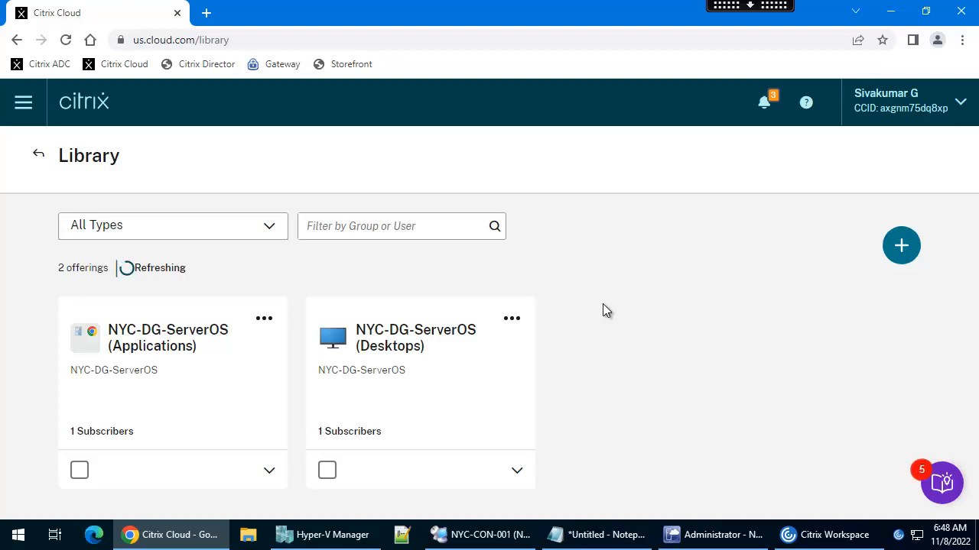
scroll(649, 300, down, 2)
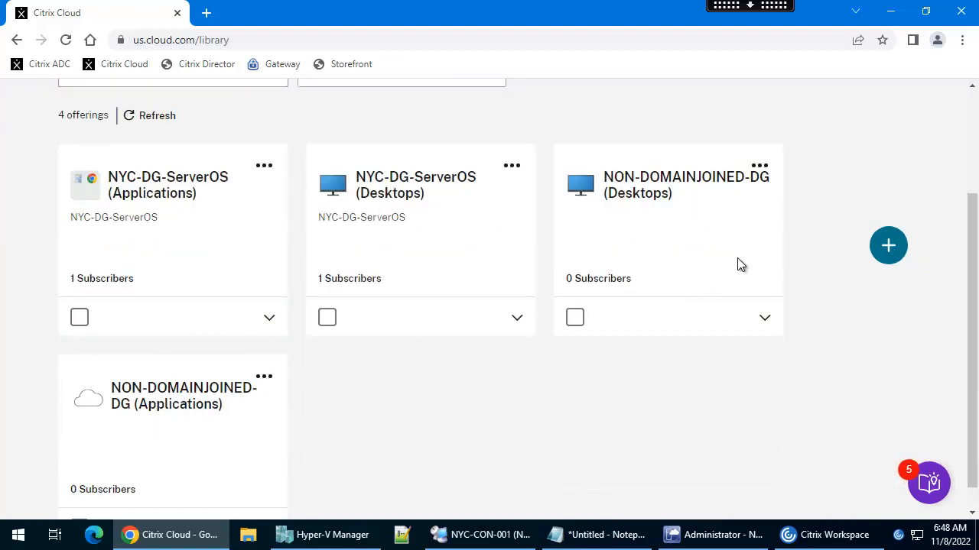
scroll(737, 258, up, 2)
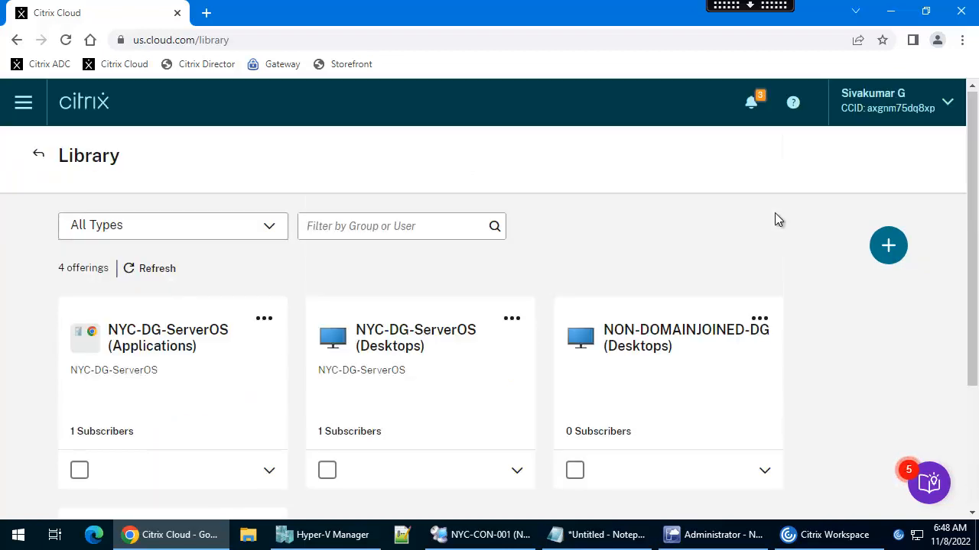
click(761, 323)
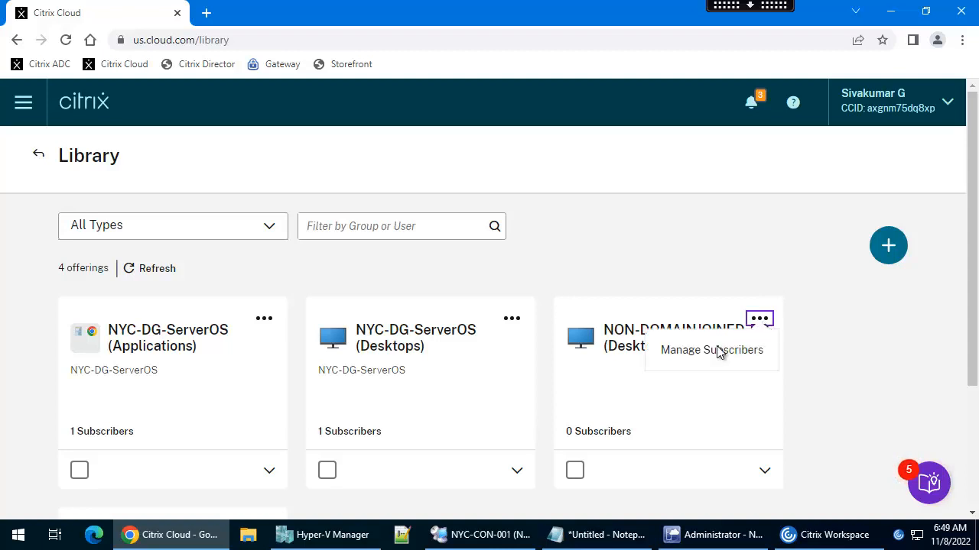
click(706, 357)
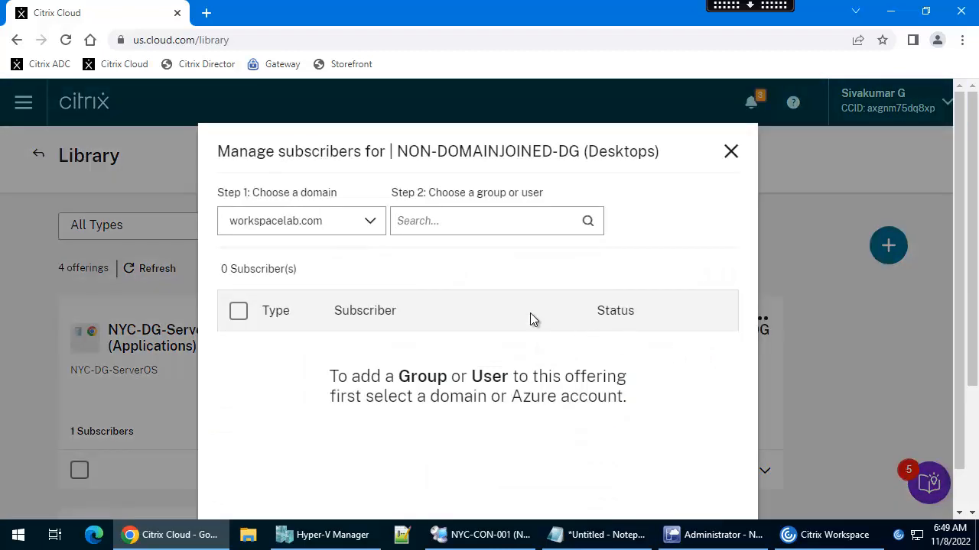
Find the user HR1 in the workspacelab.com domain and add it as a subscriber to the desktops offering
click(462, 216)
text(Hr1)
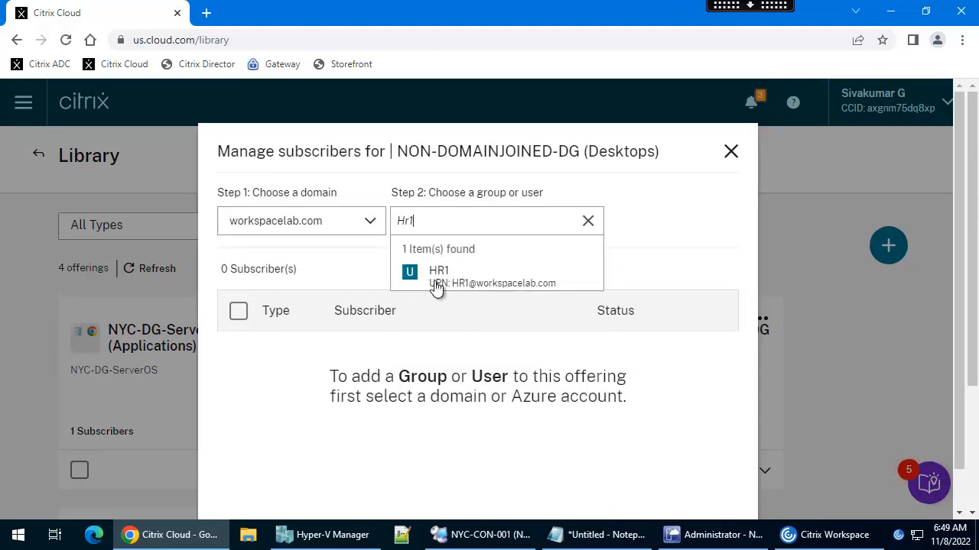
click(435, 281)
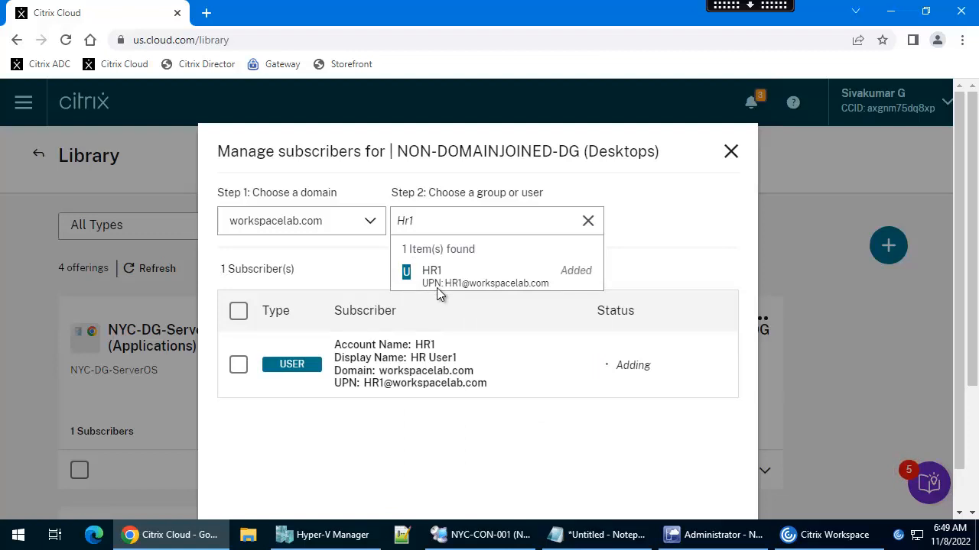
Close the subscriber management, open the workspace URL from Workspace Configuration and bookmark the Citrix Workspace sign-in page
click(734, 152)
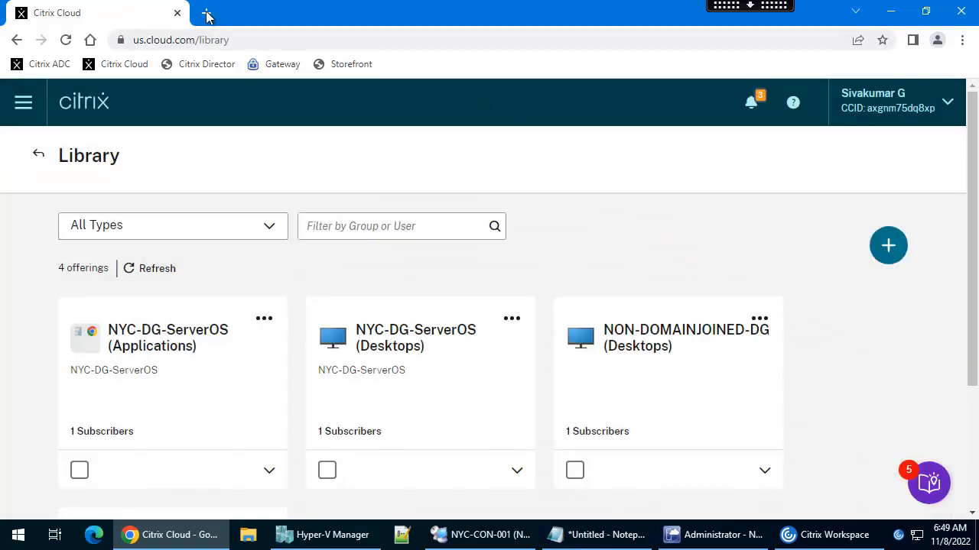
click(205, 13)
click(201, 41)
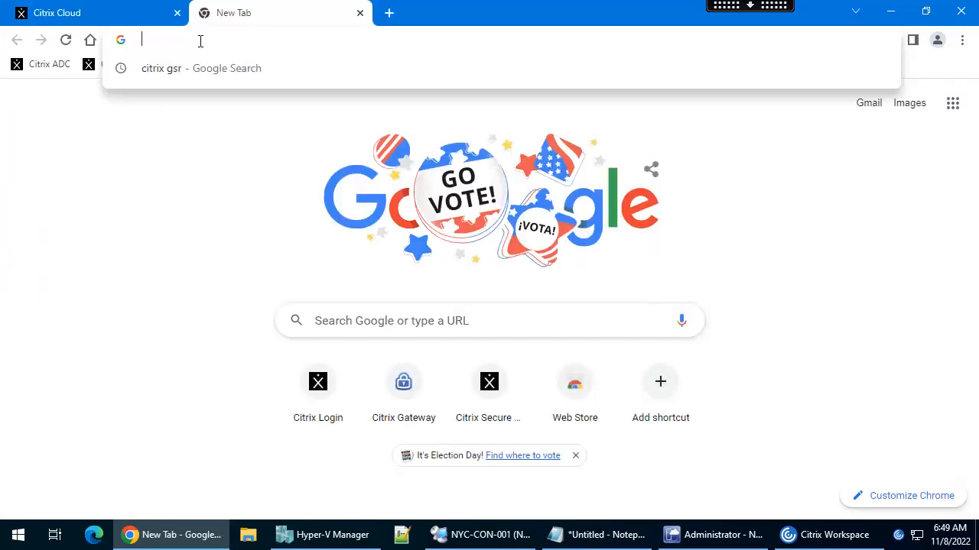
click(104, 14)
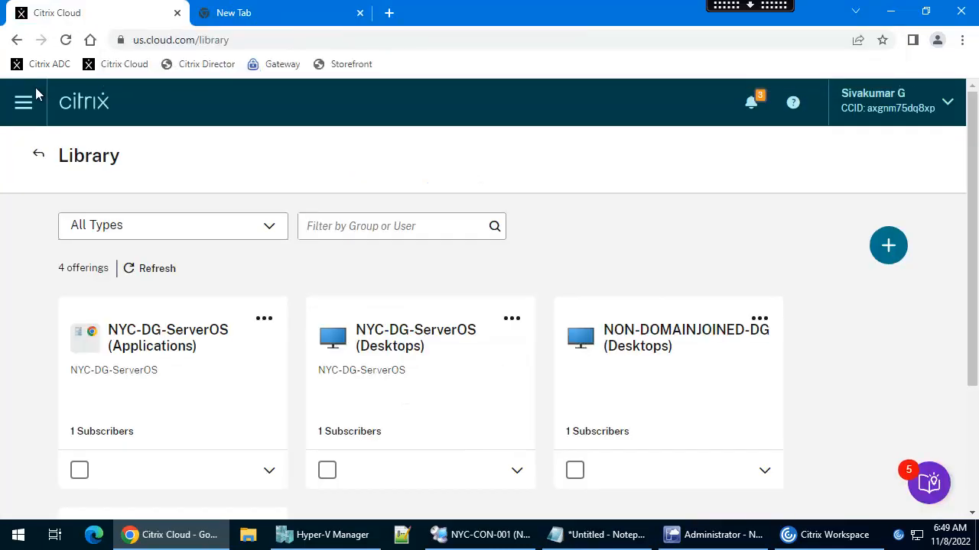
click(38, 154)
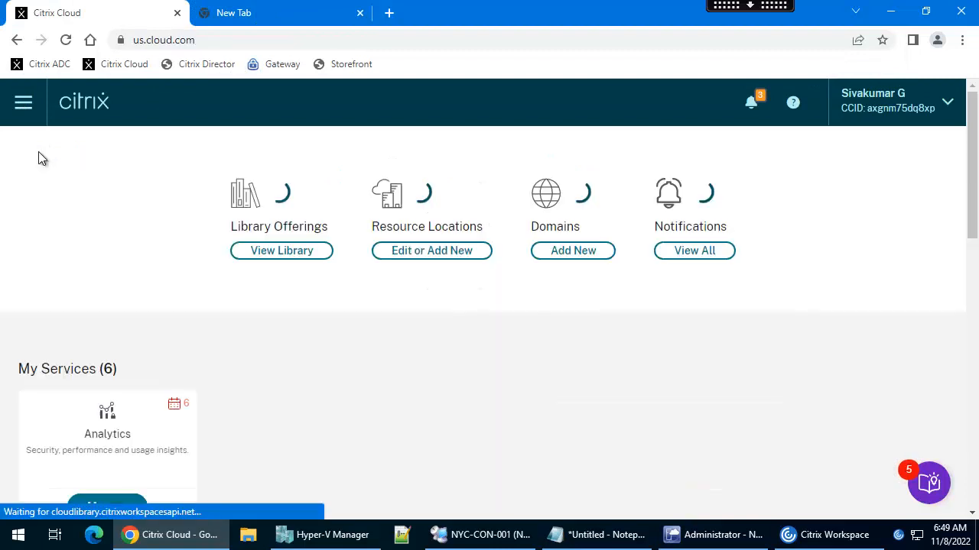
click(24, 101)
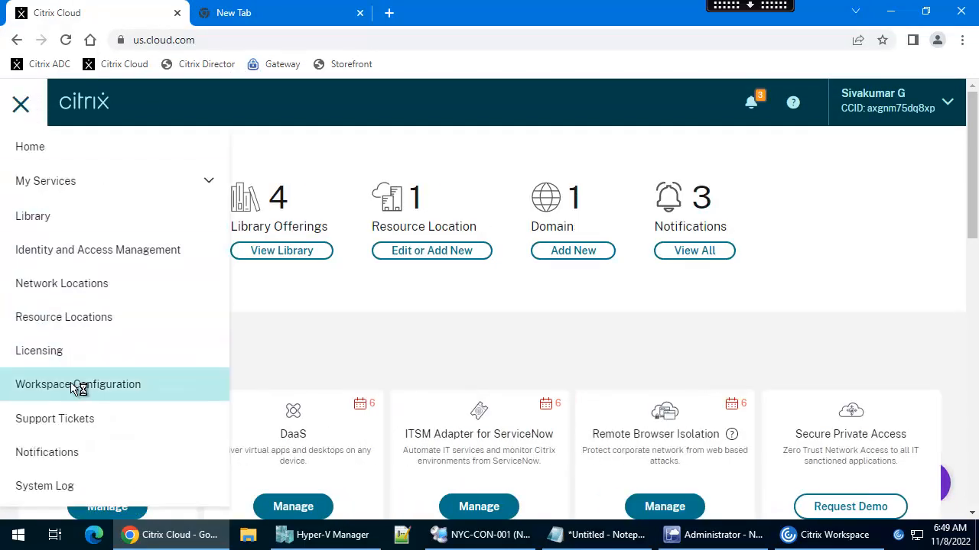
click(72, 390)
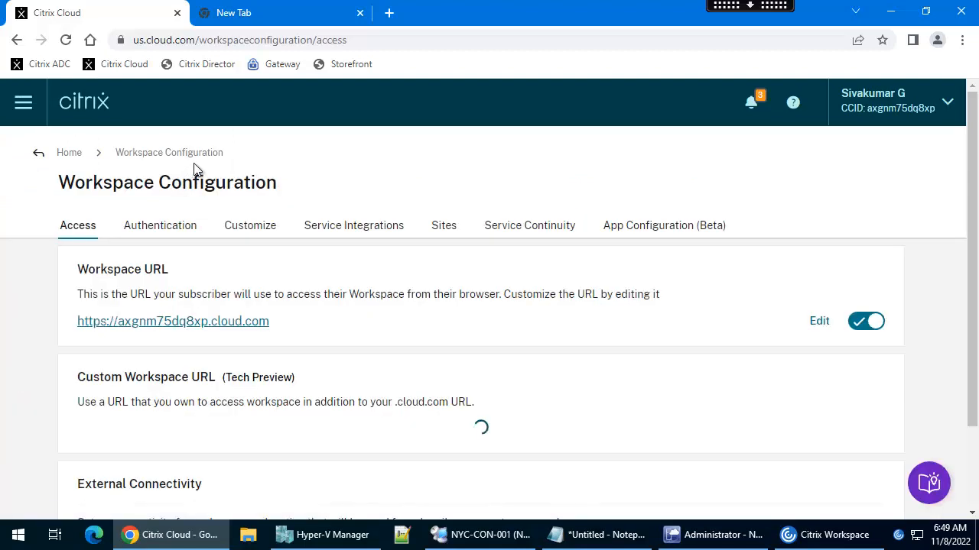
click(153, 321)
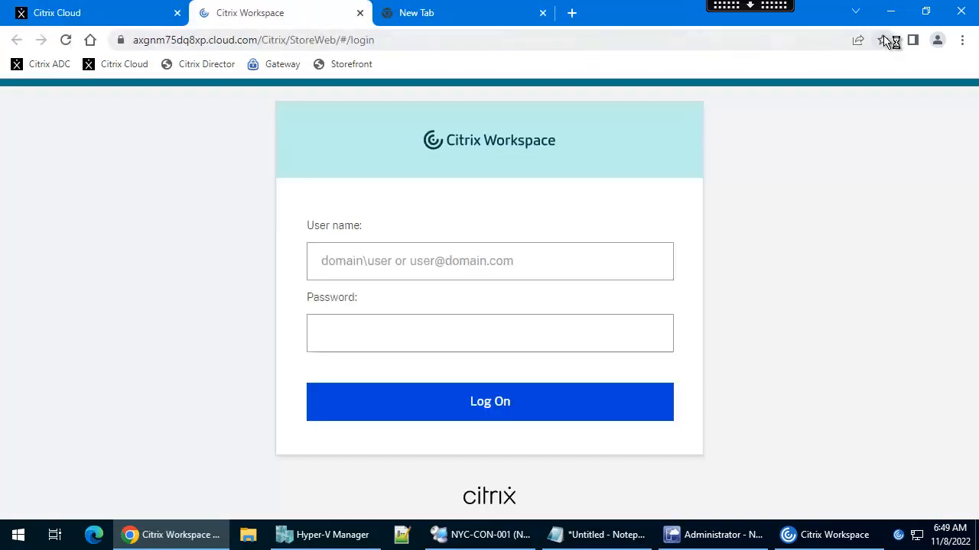
click(882, 40)
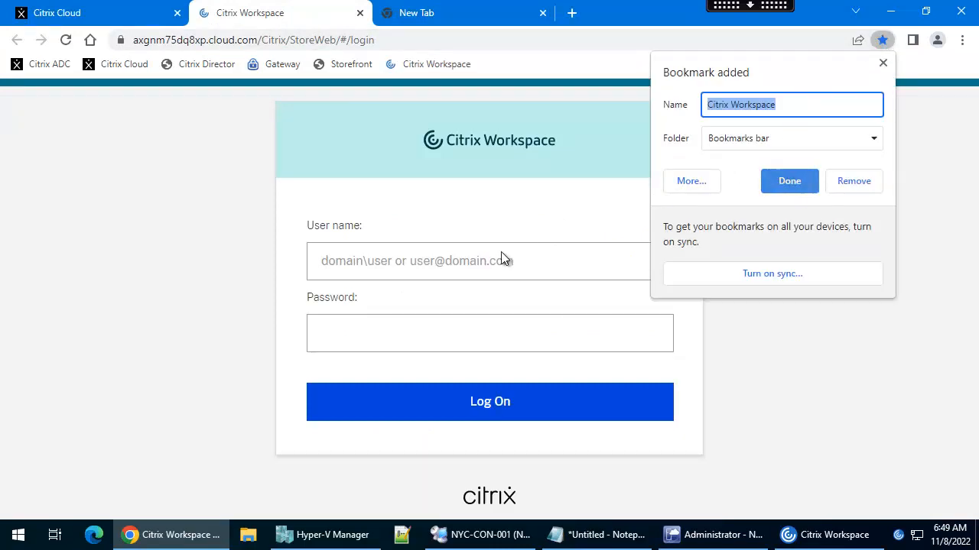
Sign in to Citrix Workspace as workspacelab\hr1 with the account password
click(469, 260)
text(w)
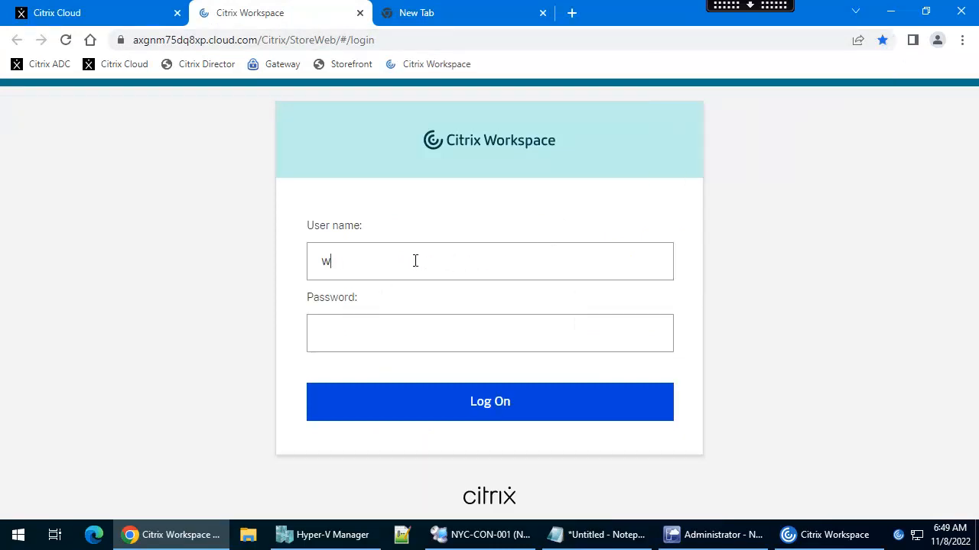
text(orj)
text(space)
text(lab\hl)
key(Tab)
text(P)
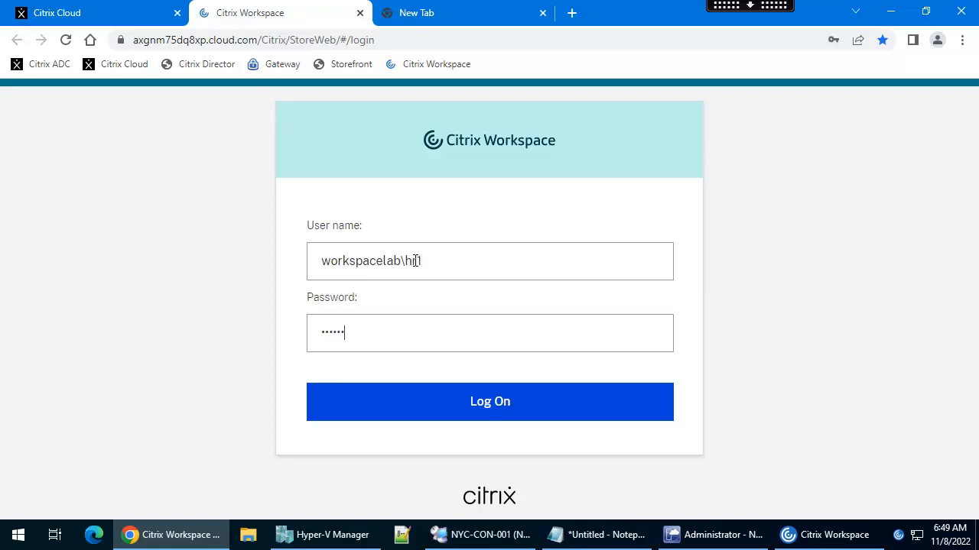
text(•)
key(Return)
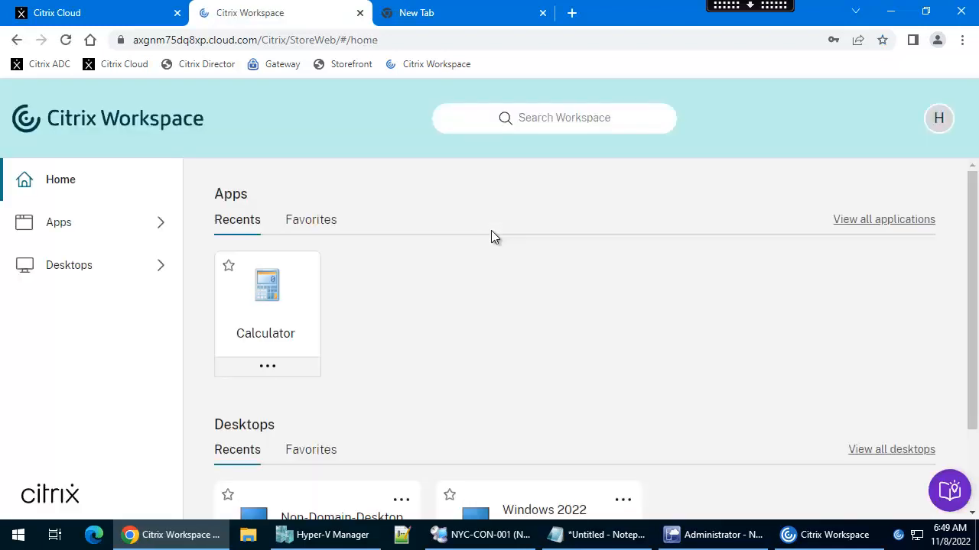
Launch the Non_Domain_VDI desktop from the list of all desktops and move its viewer window slightly upward
click(111, 274)
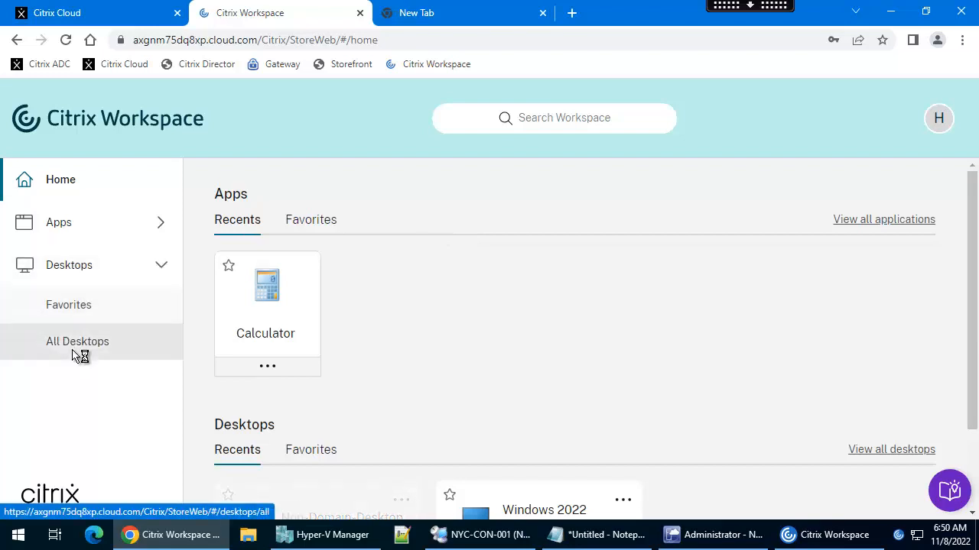
click(84, 349)
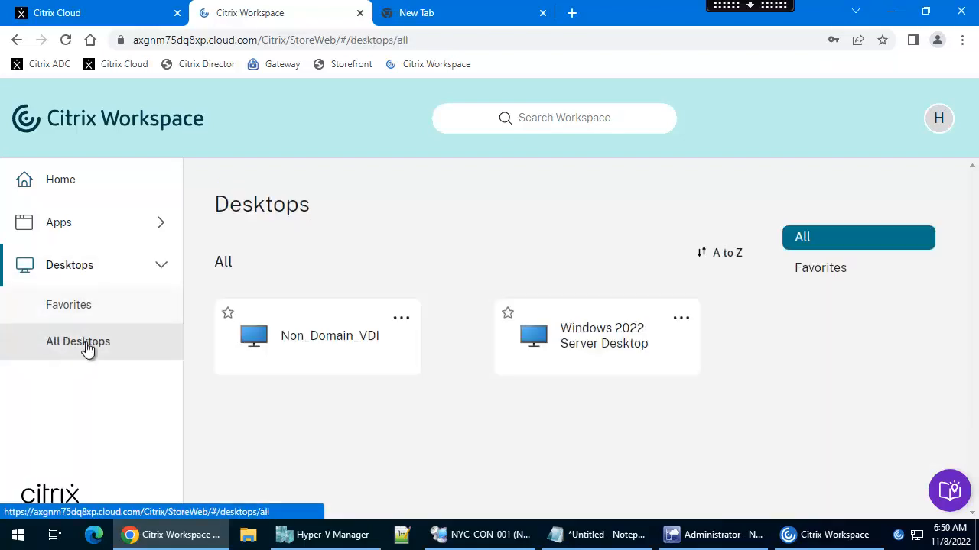
click(337, 344)
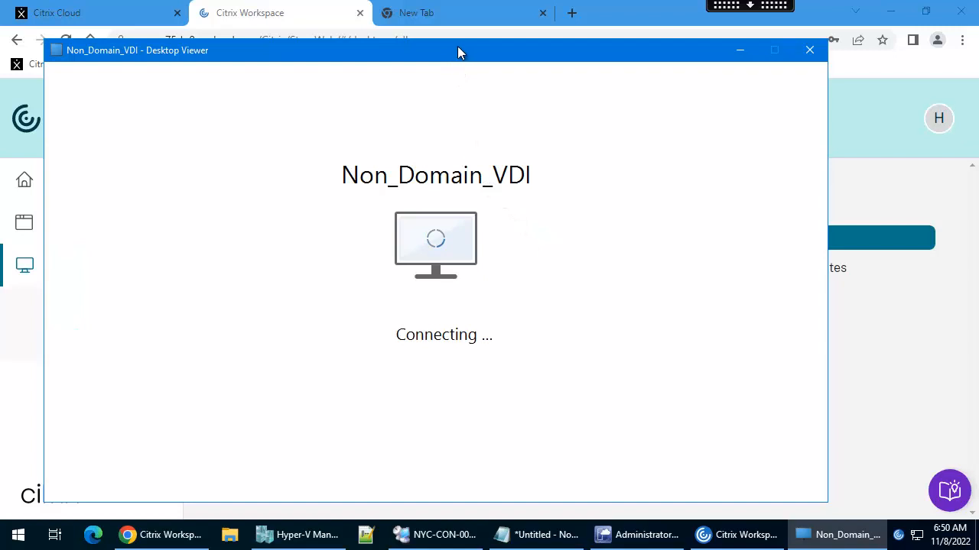
drag(457, 48, 464, 32)
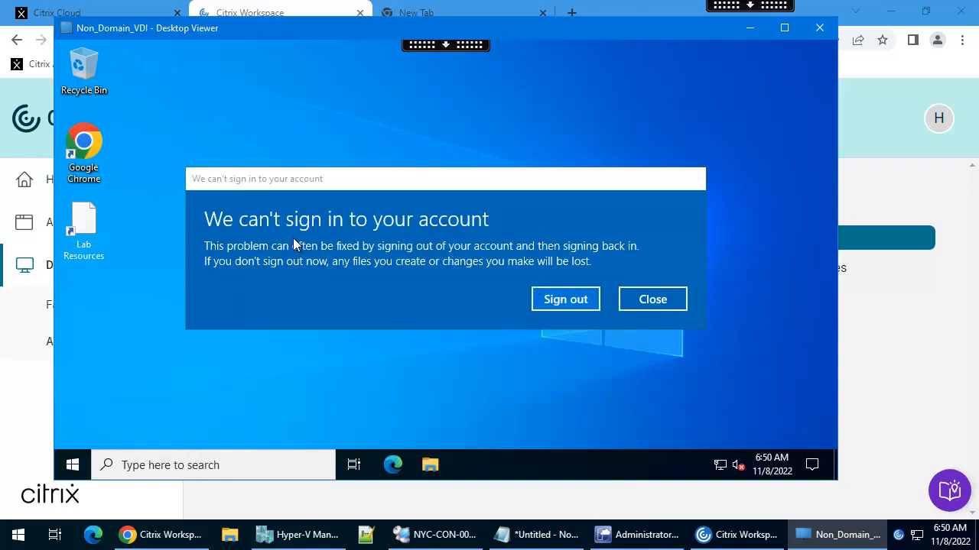
Dismiss the account sign-in message on the virtual desktop and show This PC in its File Explorer
click(648, 301)
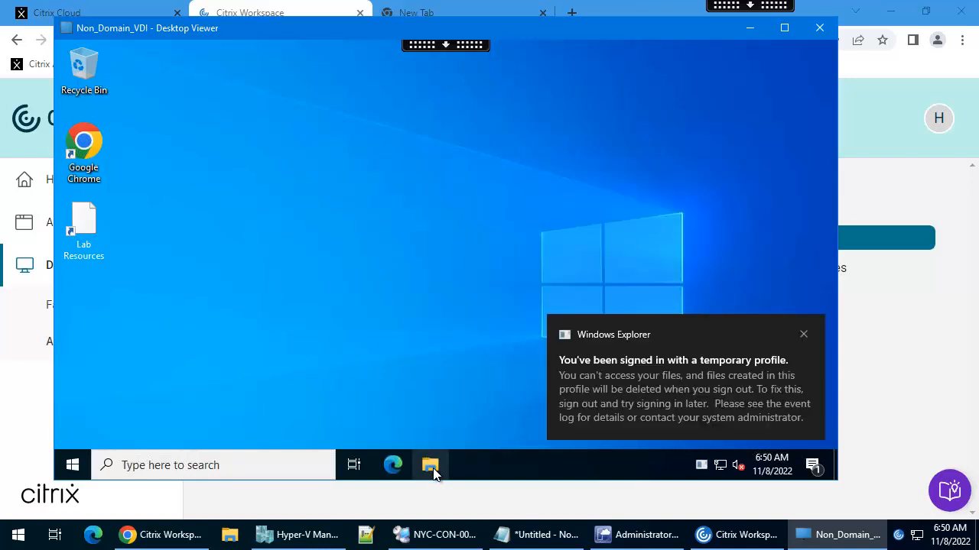
click(432, 472)
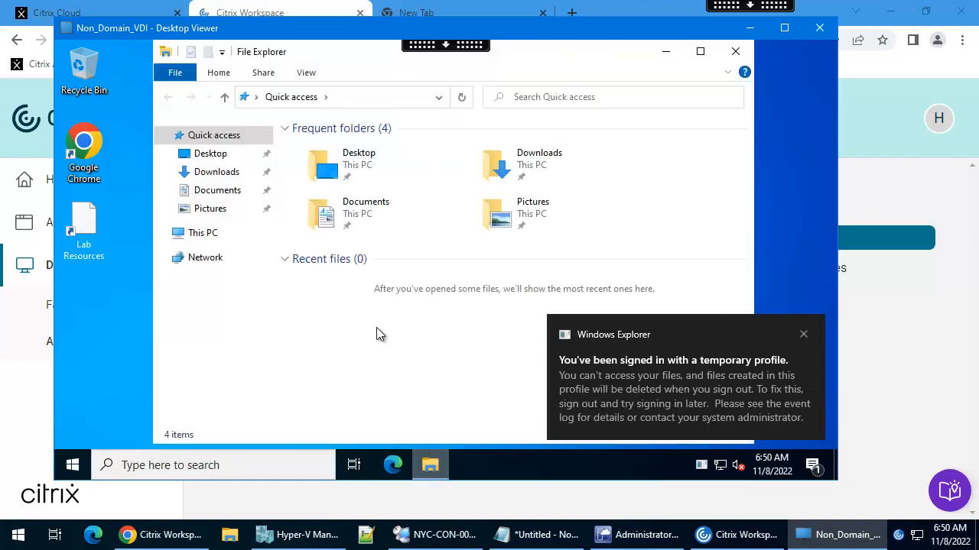
click(212, 235)
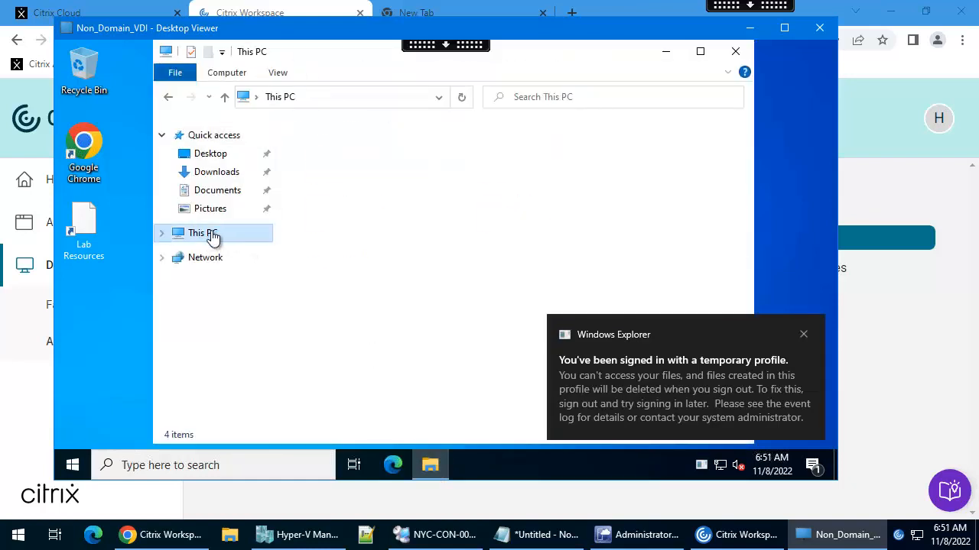
Open a Command Prompt on the virtual desktop and run whoami and hostname to check the account and machine name
right_click(72, 465)
click(109, 420)
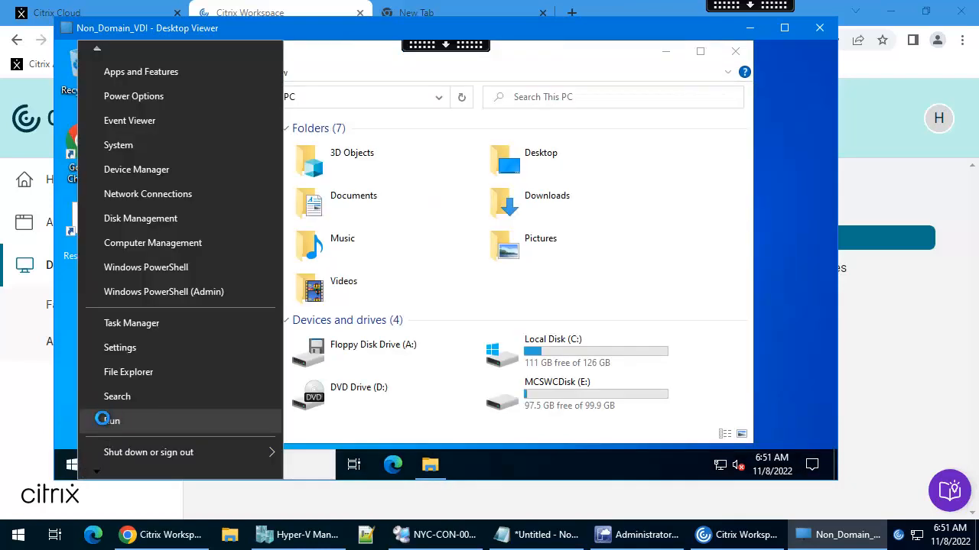
text(cmd)
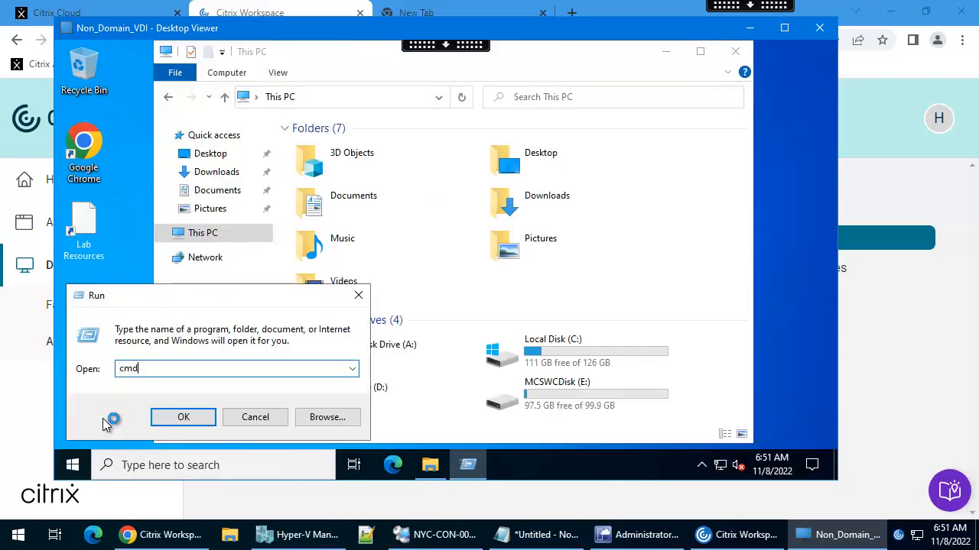
key(Return)
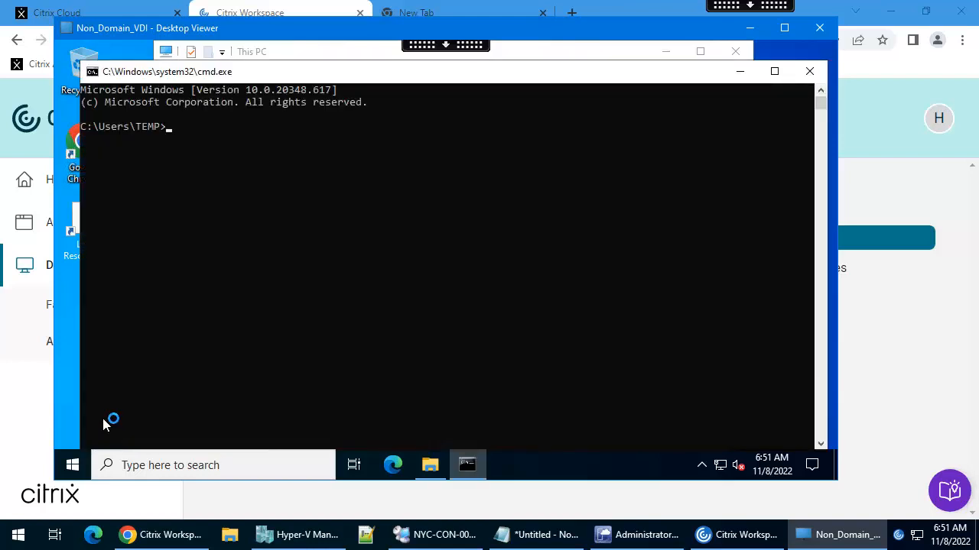
text(whoami)
key(Return)
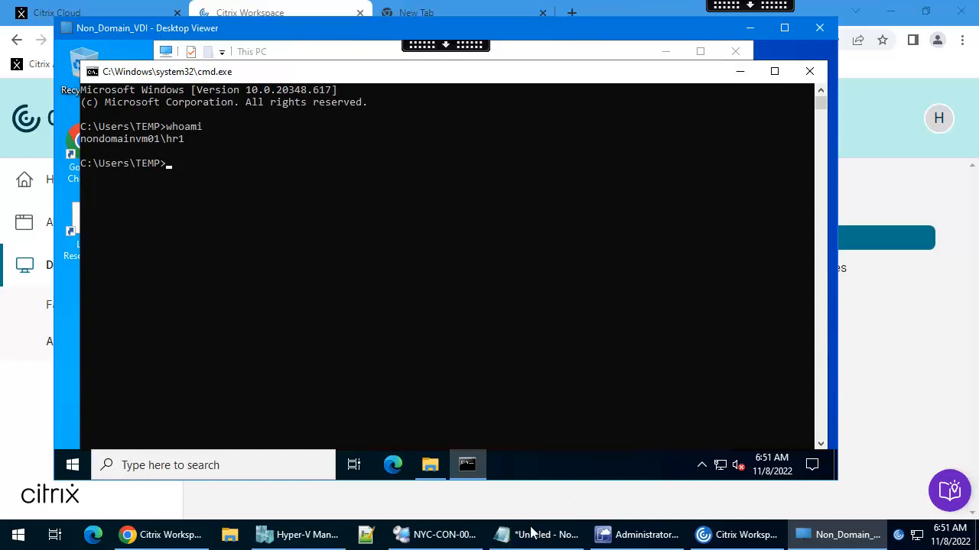
mouse_move(440, 538)
text(hostname)
key(Return)
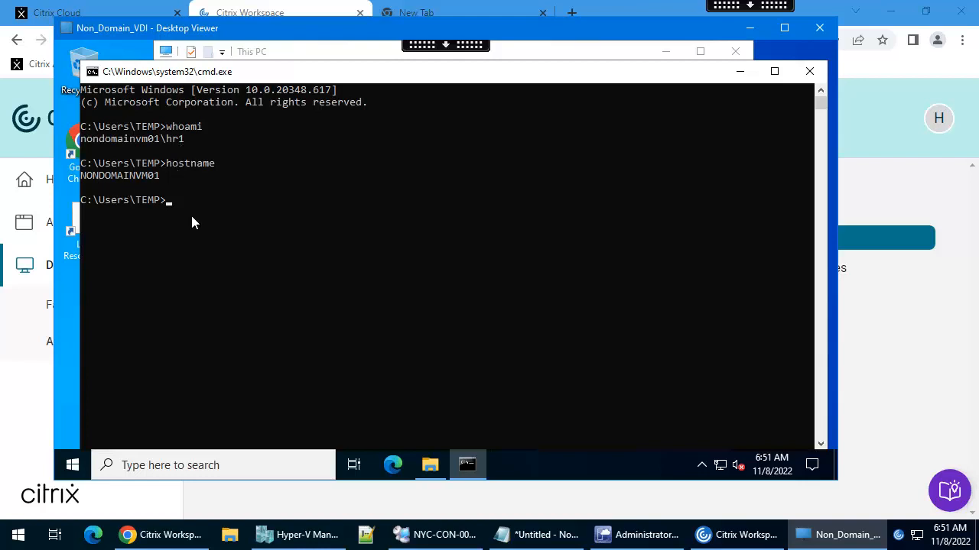
Switch to NYC-ADS-001 in Remote Desktop Connection Manager, search workspacelab.com for the computer nondomainvm, and return to the Non_Domain_VDI desktop
click(407, 419)
click(73, 53)
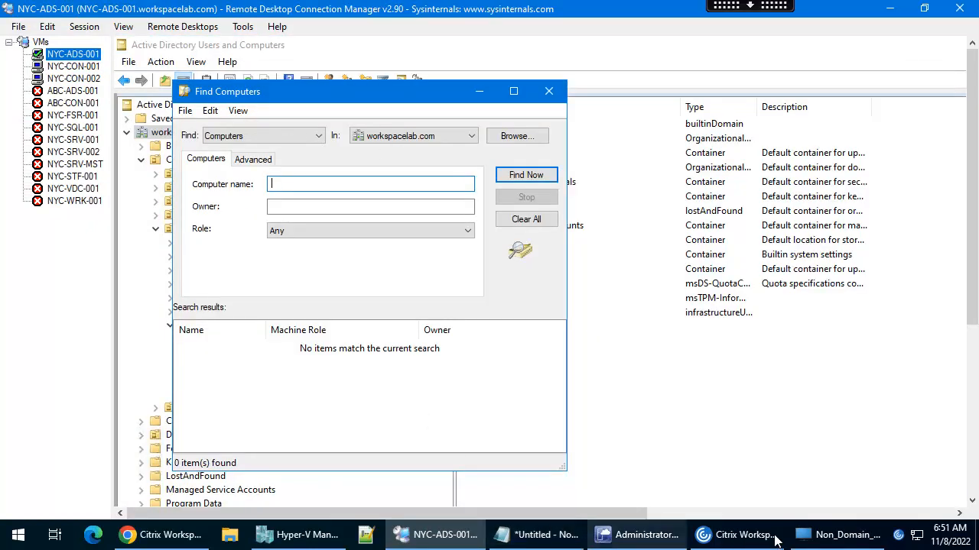
click(814, 540)
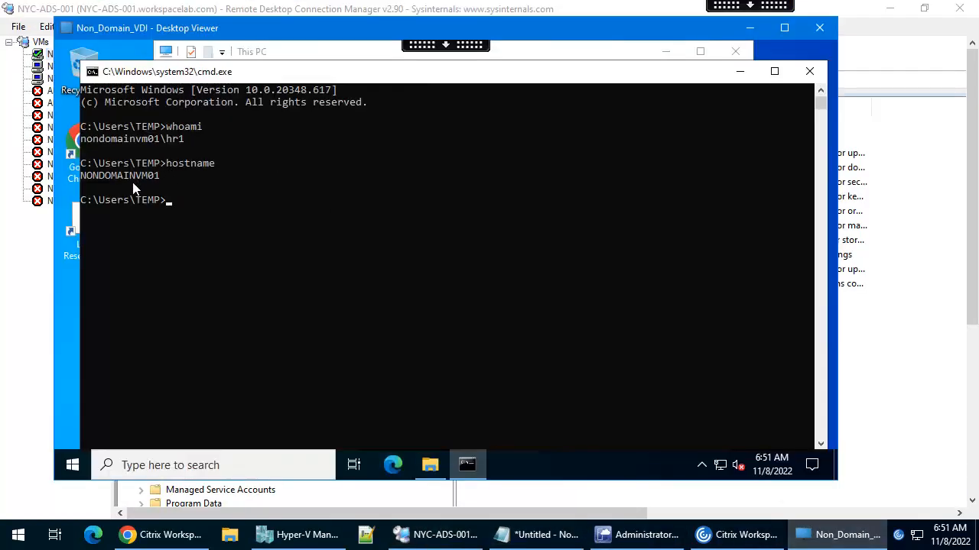
click(739, 71)
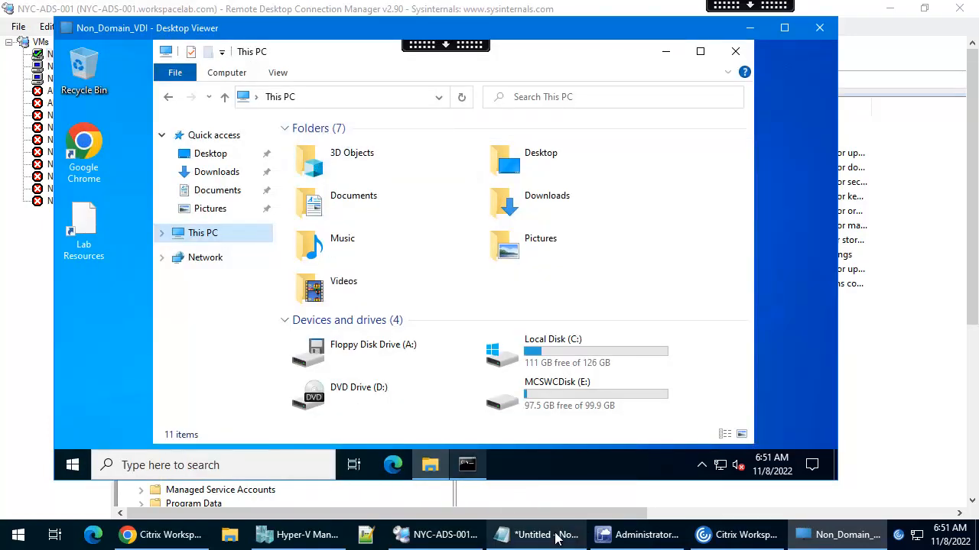
click(440, 534)
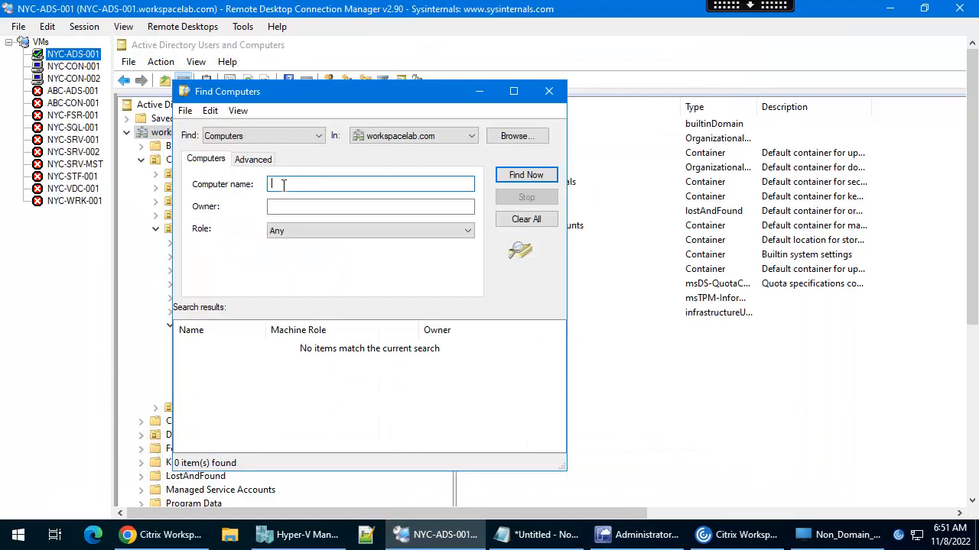
text(non)
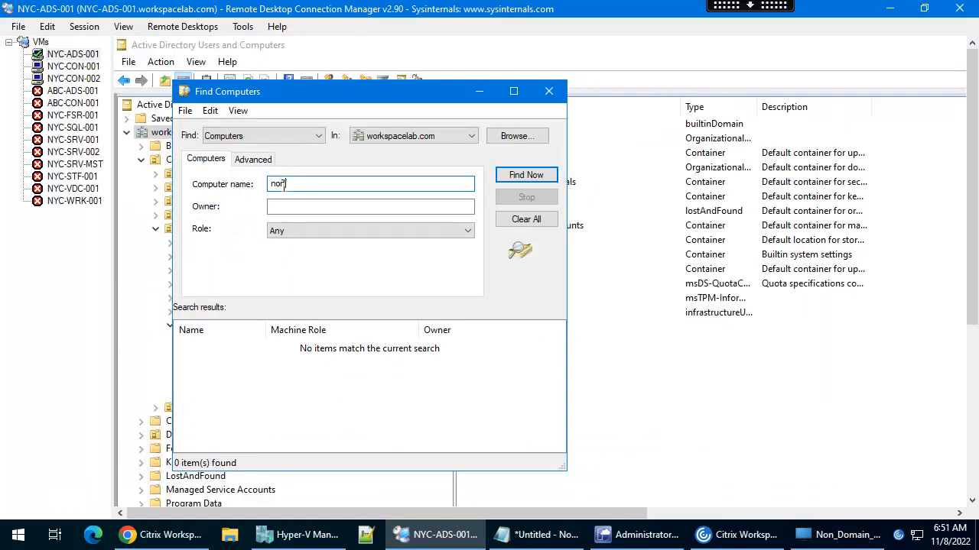
text(domainvm)
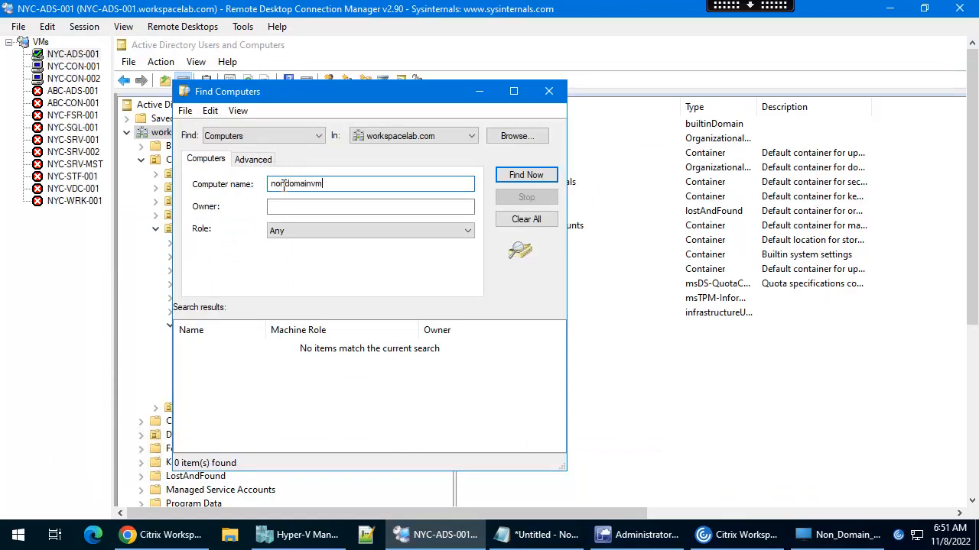
click(533, 176)
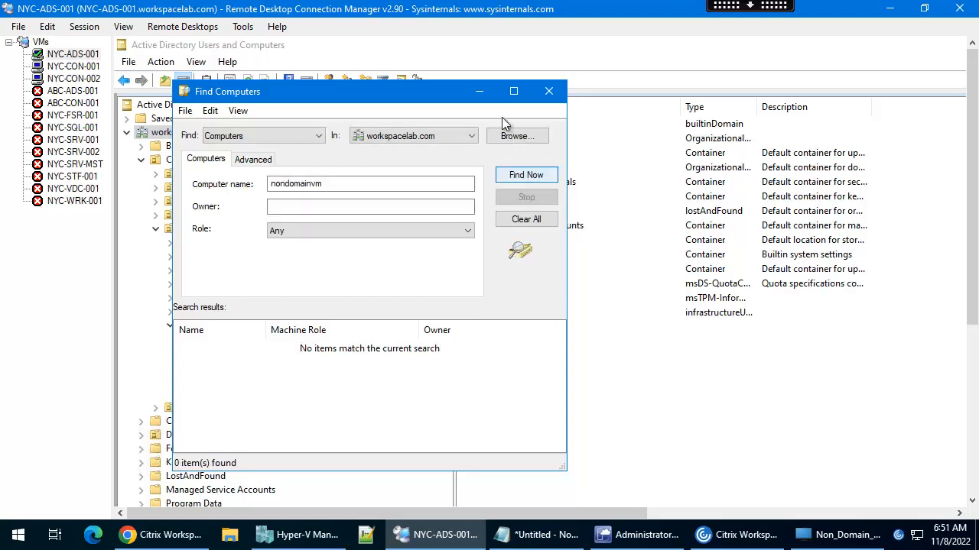
click(482, 93)
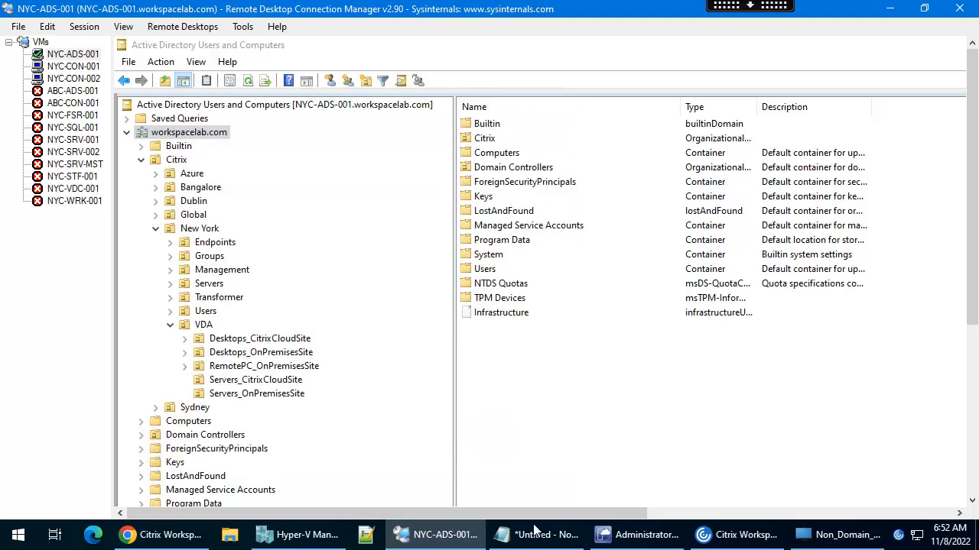
click(841, 535)
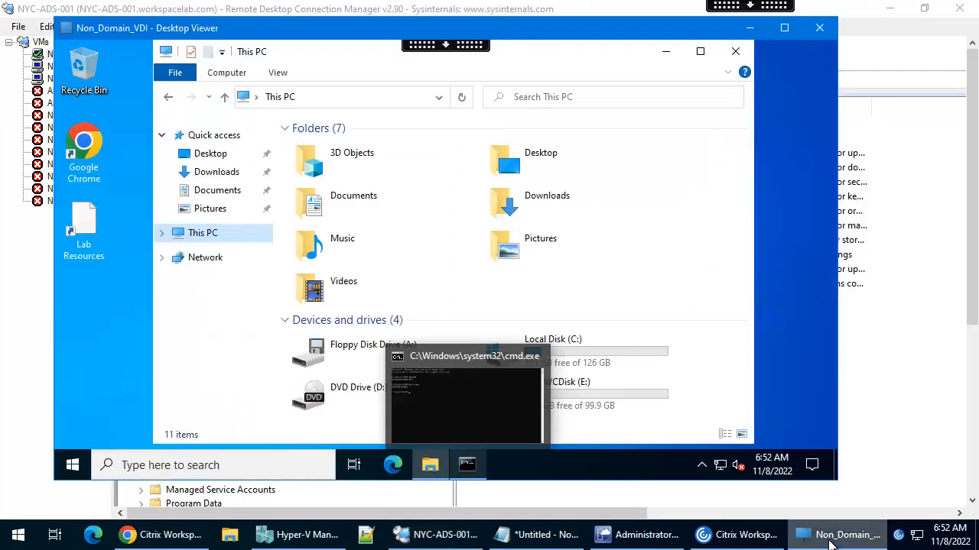